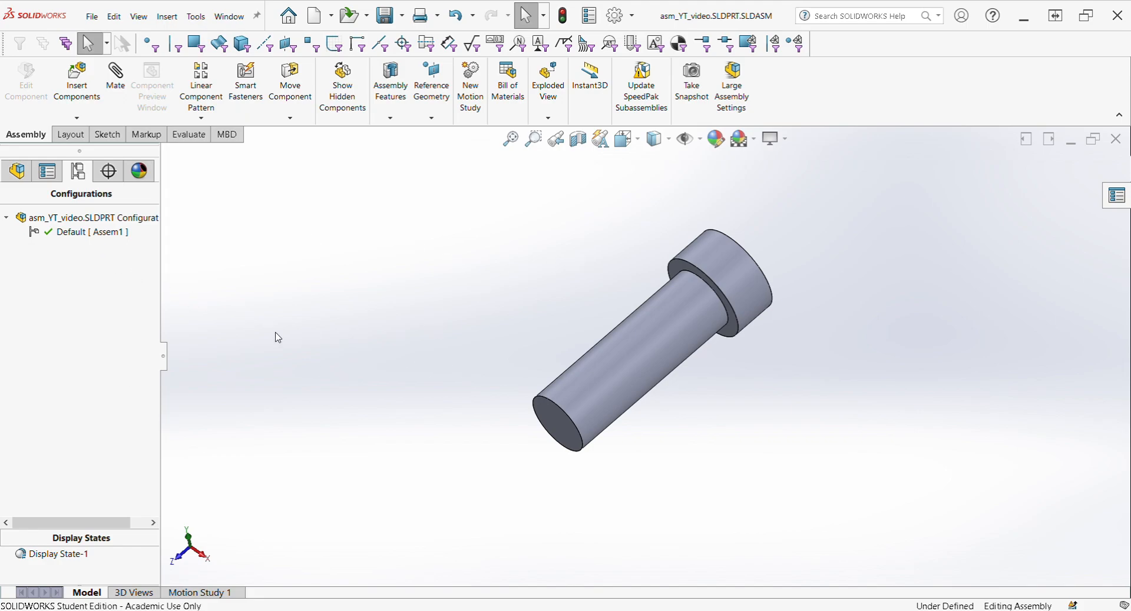
left_click(17, 171)
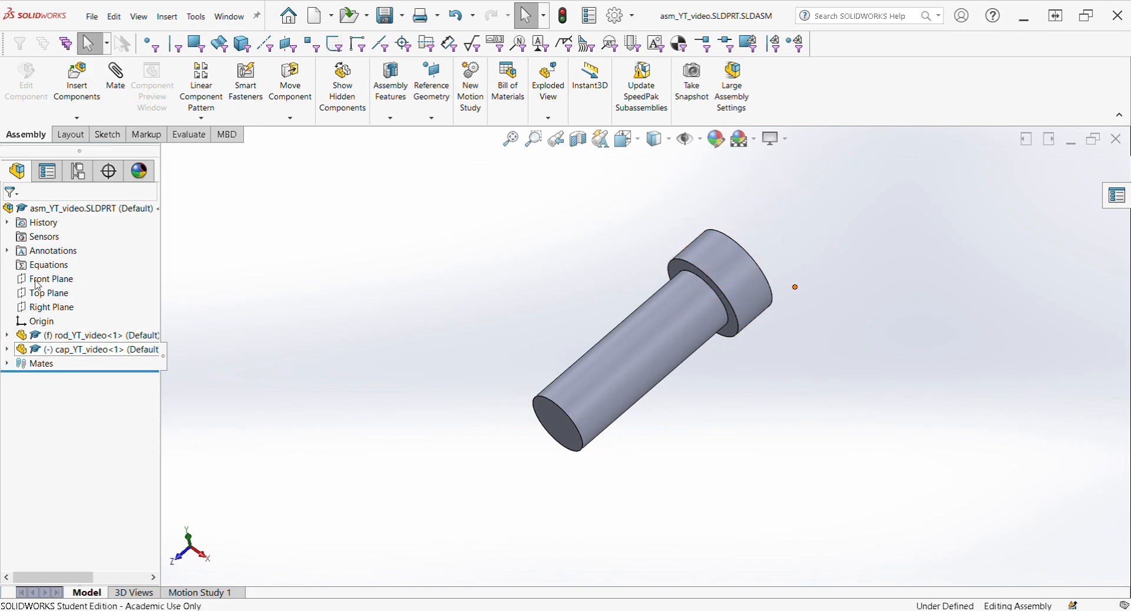
left_click(78, 172)
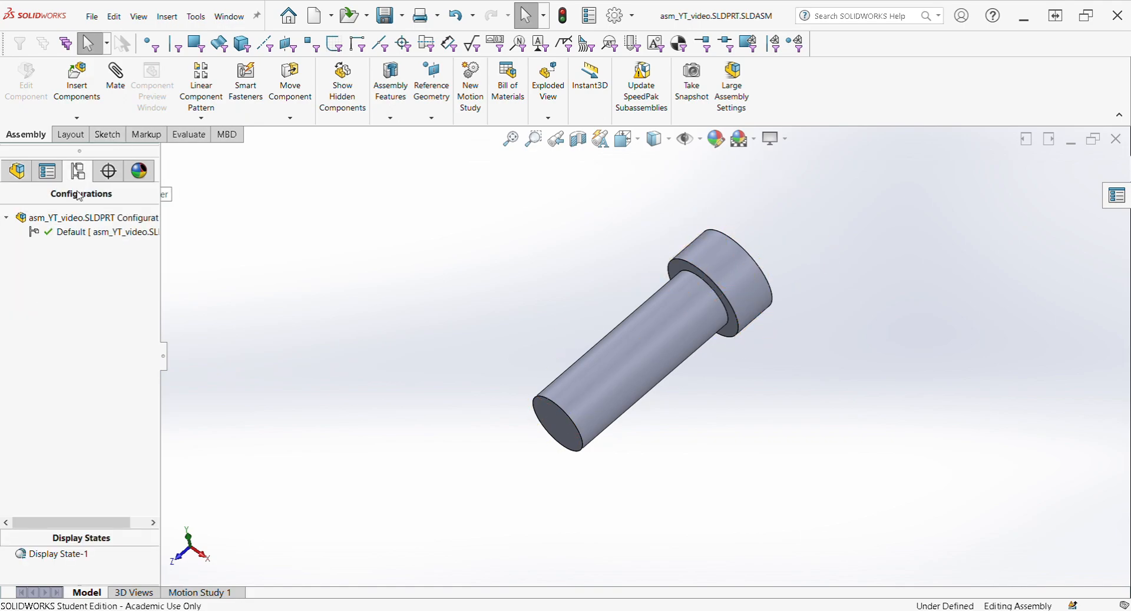
left_click(52, 236)
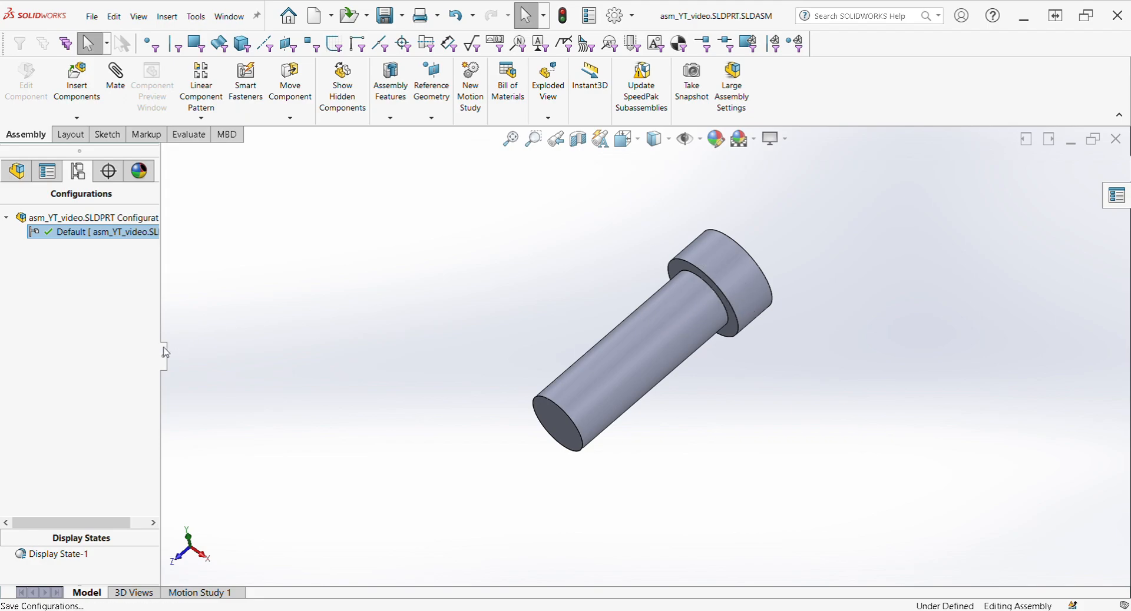
Create an exploded view that moves the cap about 2.57 in along the Z axis away from the rod
left_click(548, 83)
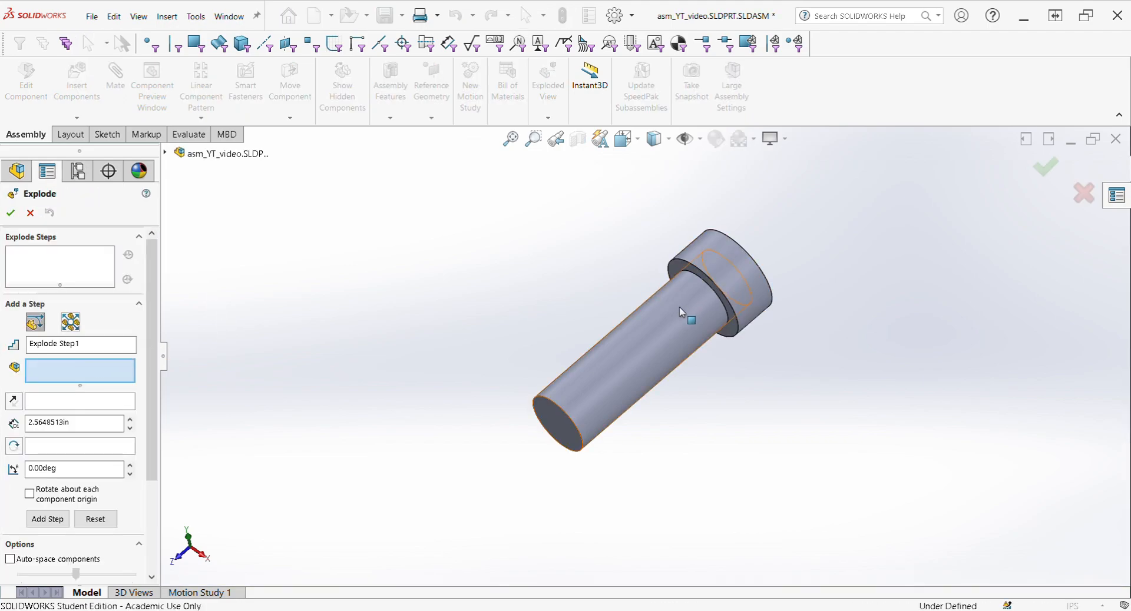
middle_click_drag(682, 316, 651, 397)
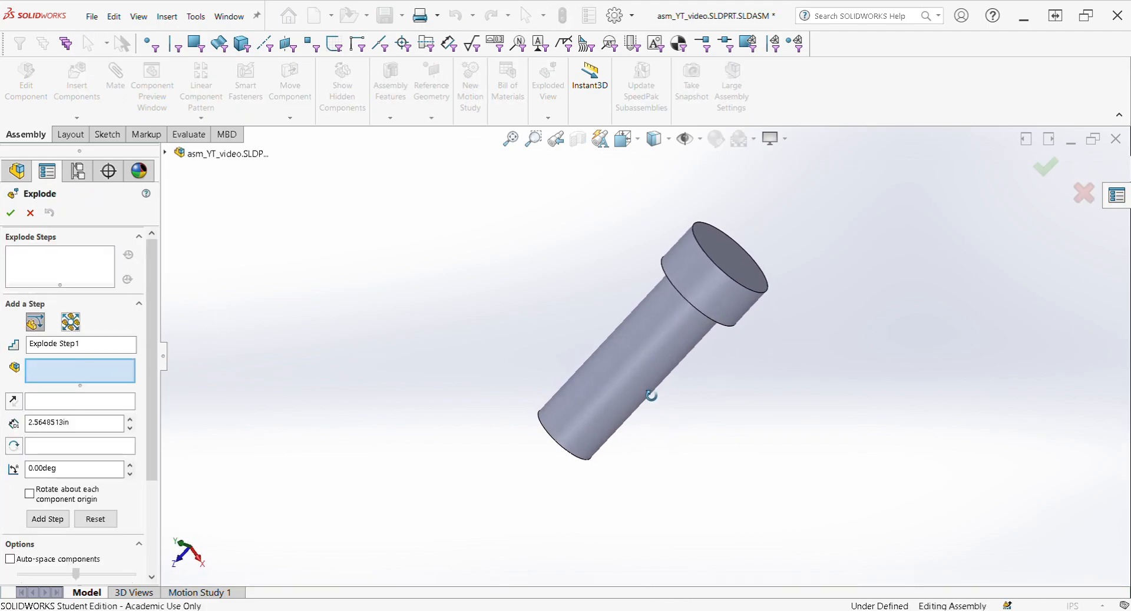
left_click(720, 263)
middle_click_drag(719, 263, 561, 342)
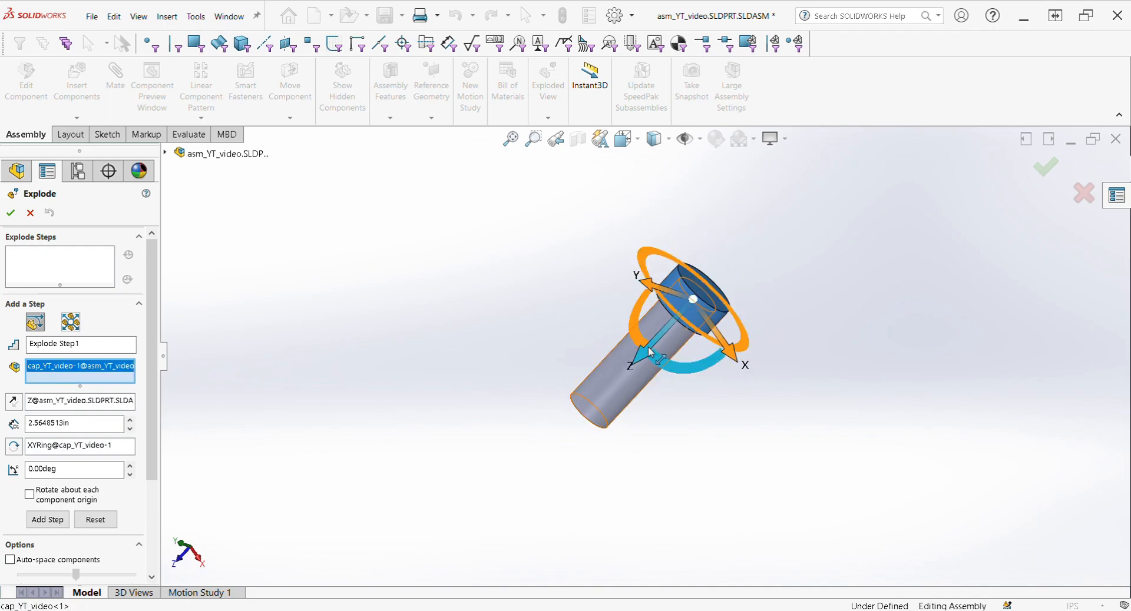
left_click_drag(647, 355, 718, 305)
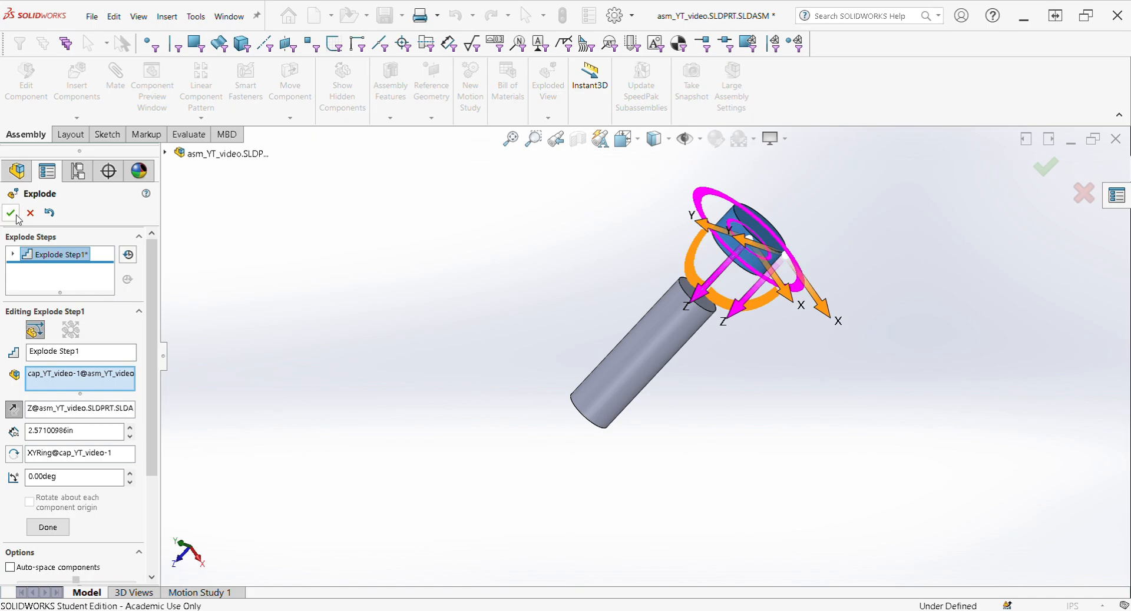
left_click(12, 214)
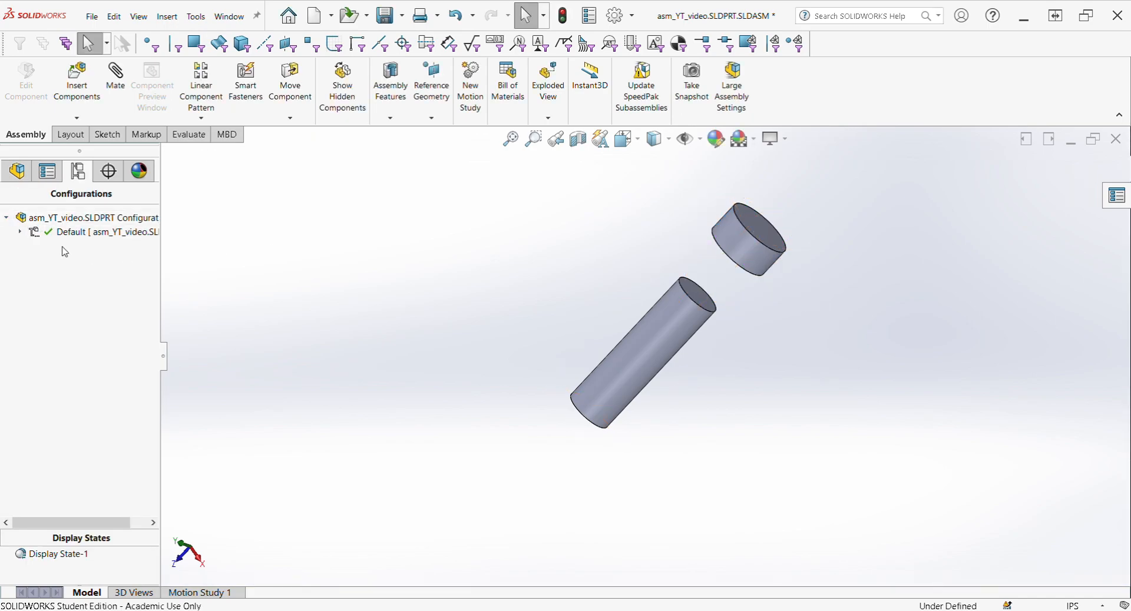
Open Exploded View1 of the Default configuration for editing
left_click(20, 232)
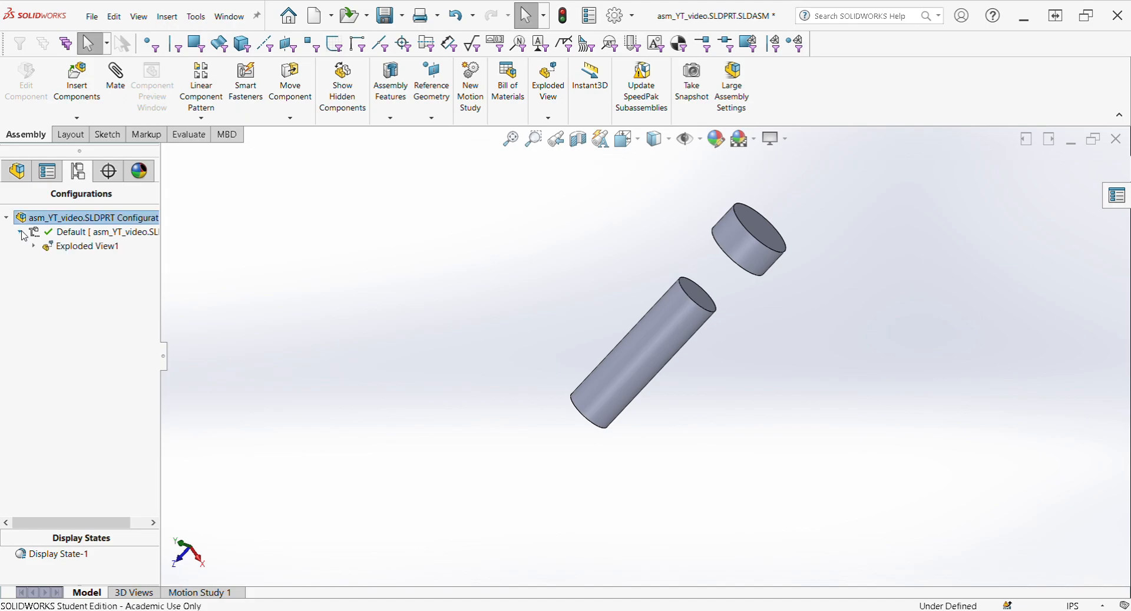
left_click(70, 248)
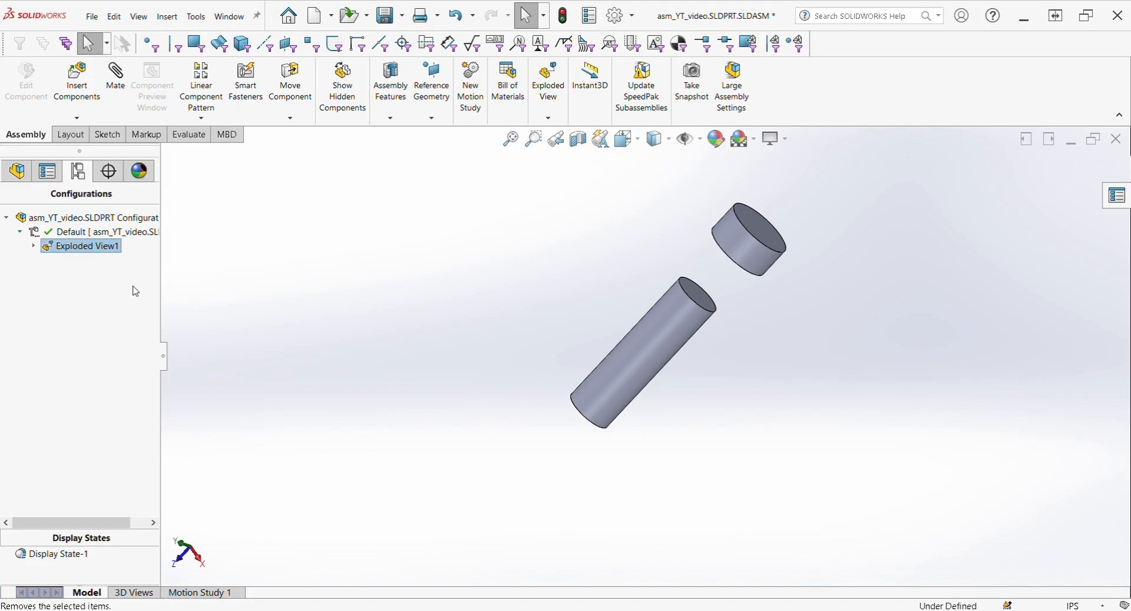
left_click(129, 312)
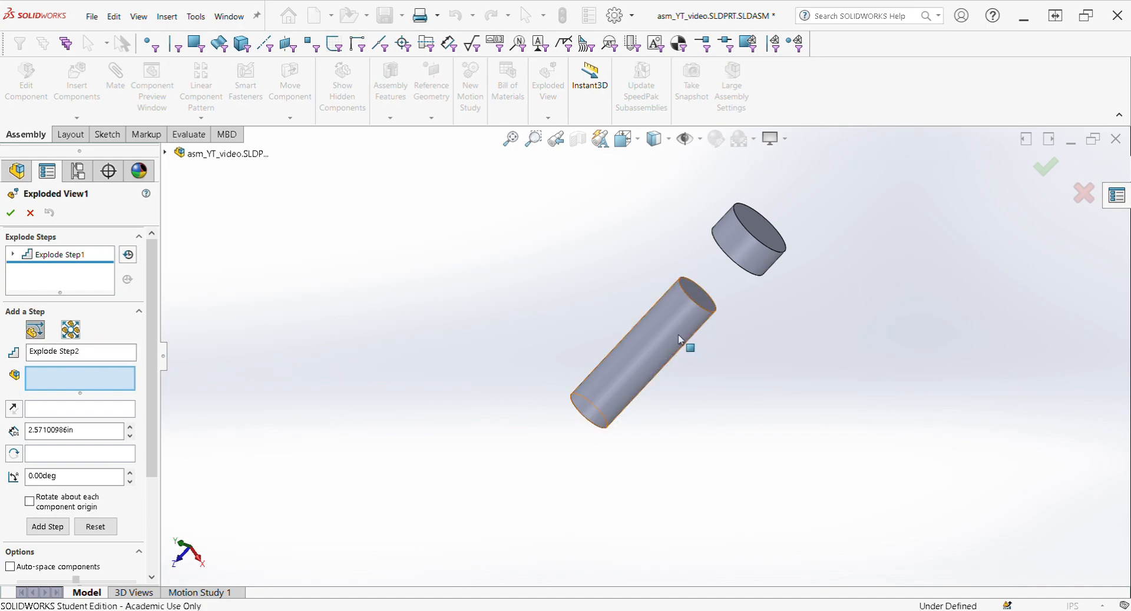
Add an explode step moving the rod about 1.38 in along Z away from the cap, with a 2° rotation
left_click(707, 305)
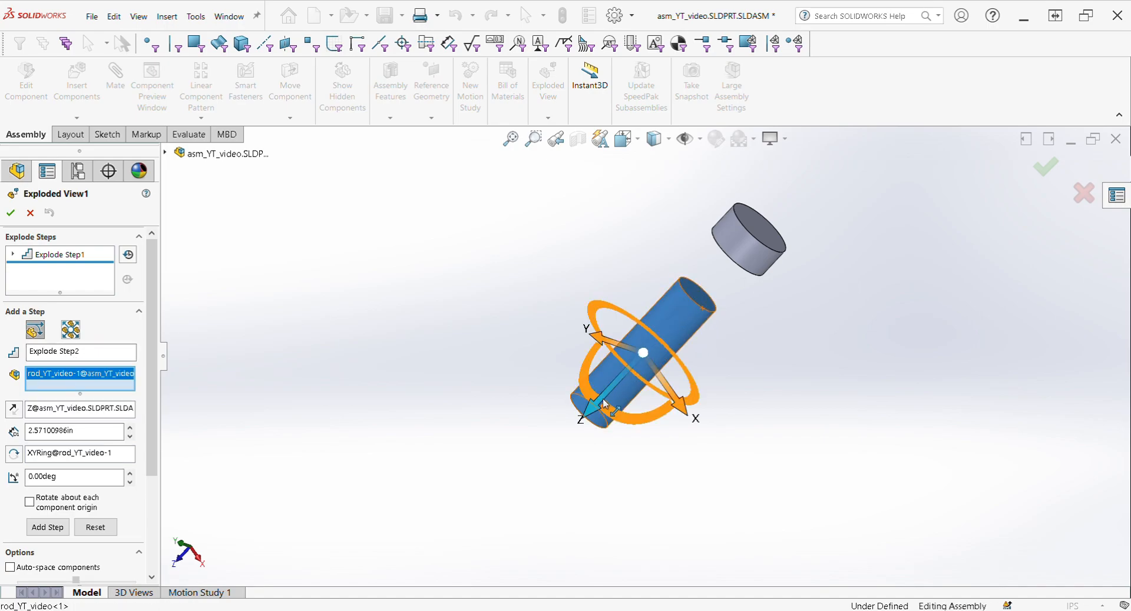
left_click_drag(609, 406, 568, 431)
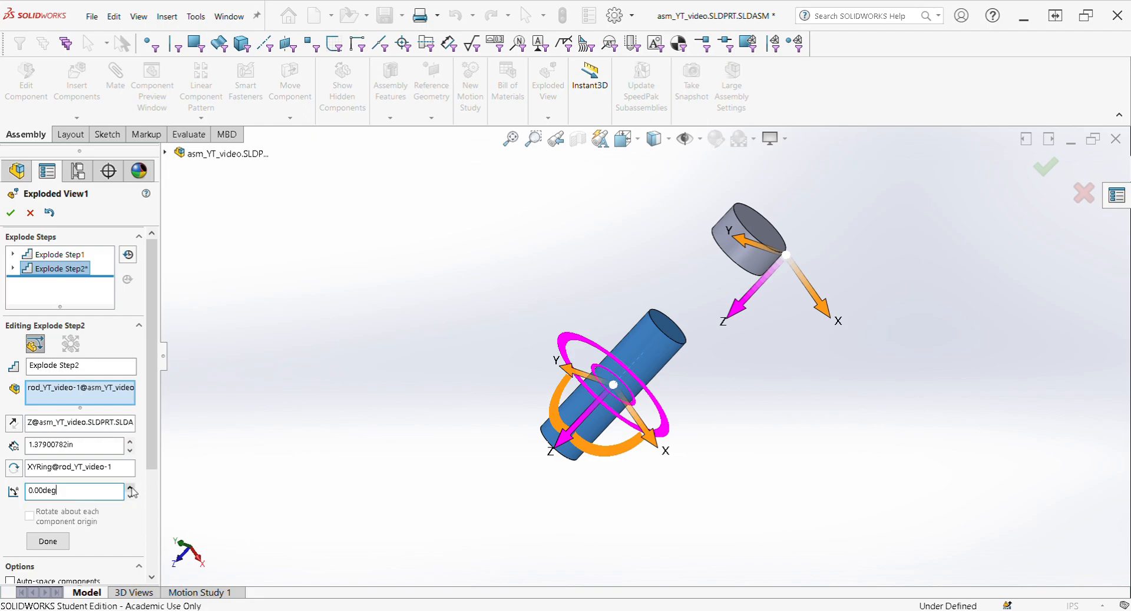
left_click(130, 489)
left_click(131, 488)
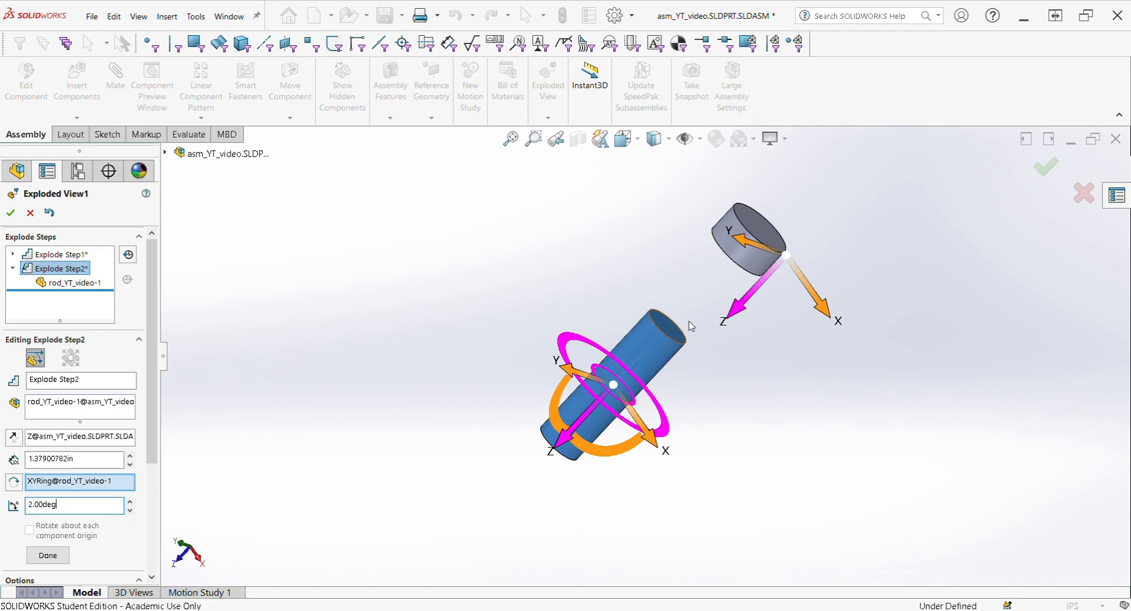
Use the rod's end face as the rotation reference of its explode step and set the rotation angle to 90°
left_click(678, 335)
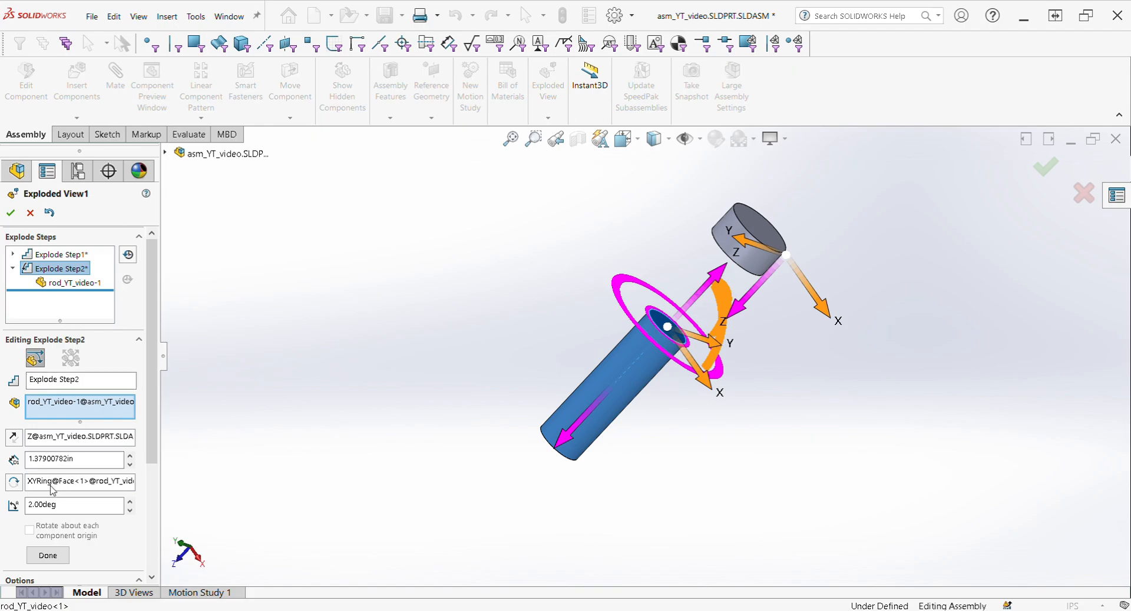
left_click(68, 510)
double_click(82, 510)
type("90")
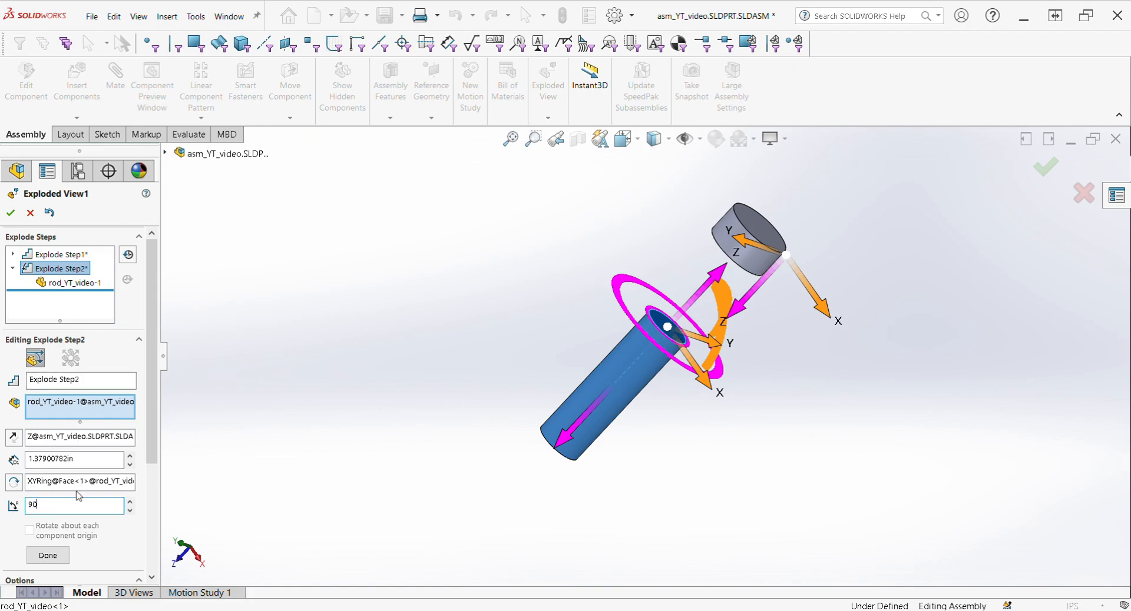
key("Return")
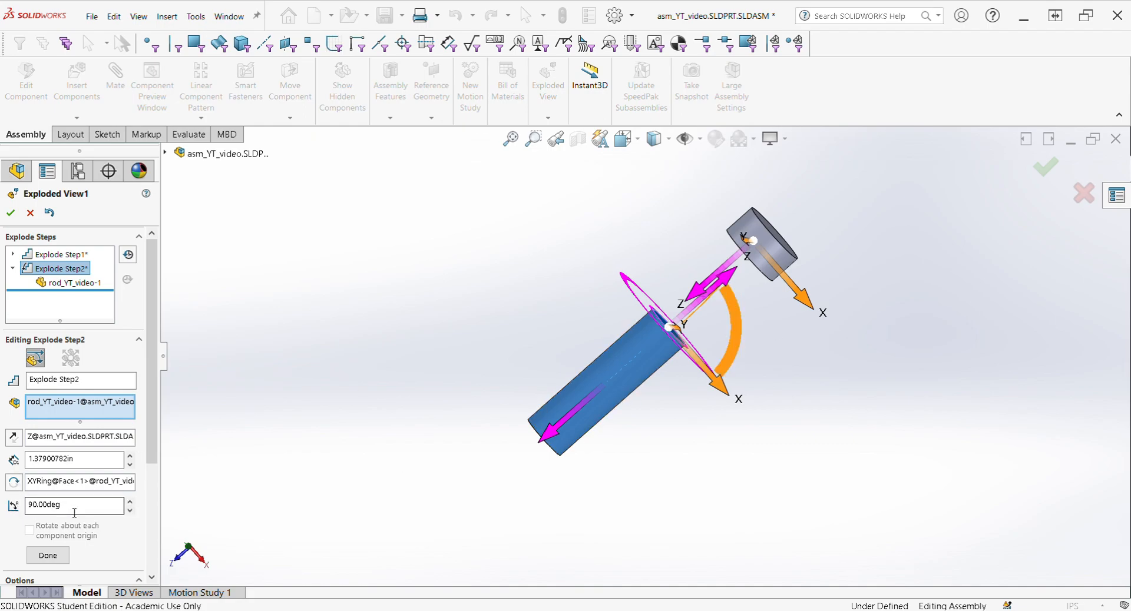
Delete the rod's explode step from the exploded view
double_click(74, 511)
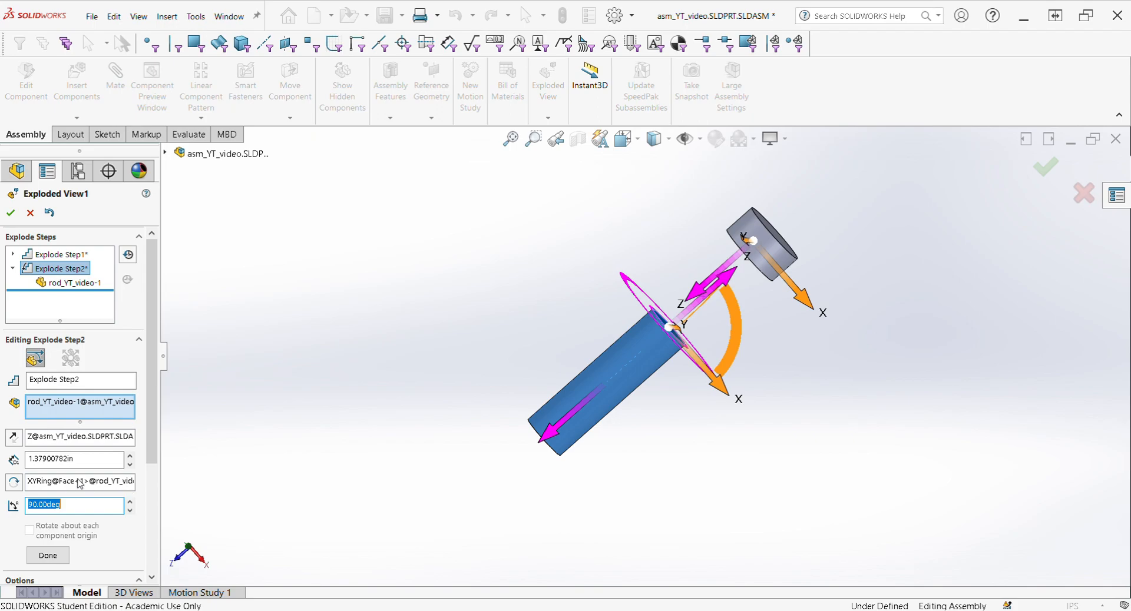
middle_click_drag(654, 322, 571, 329)
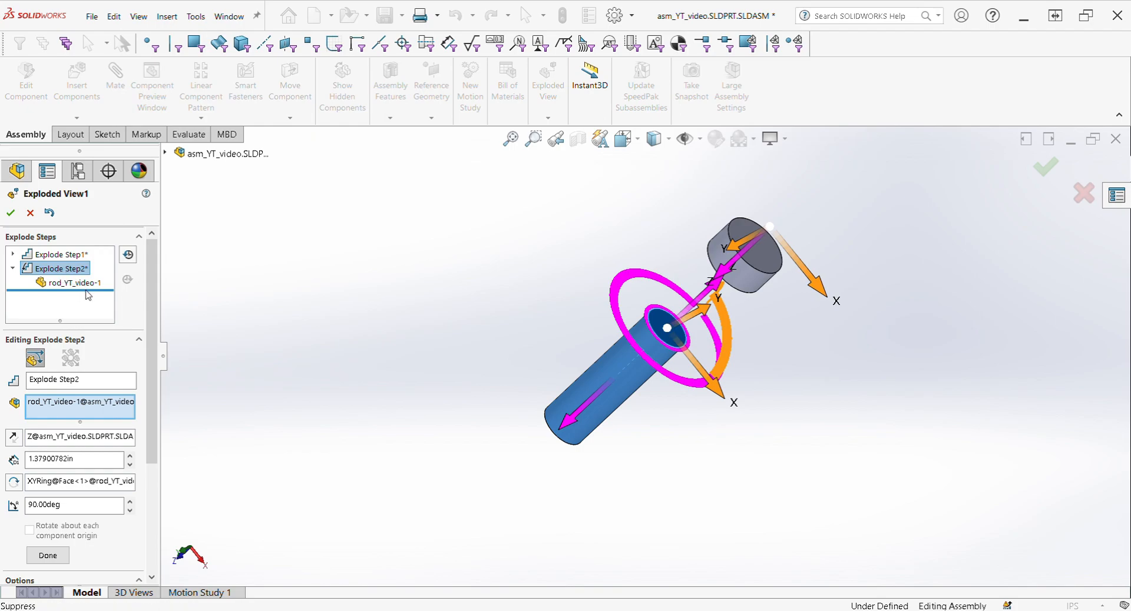
key("Delete")
Add an explode step moving the rod about 2.70 in along Z away from the cap, and collapse the finished exploded view
middle_click_drag(635, 358, 720, 396)
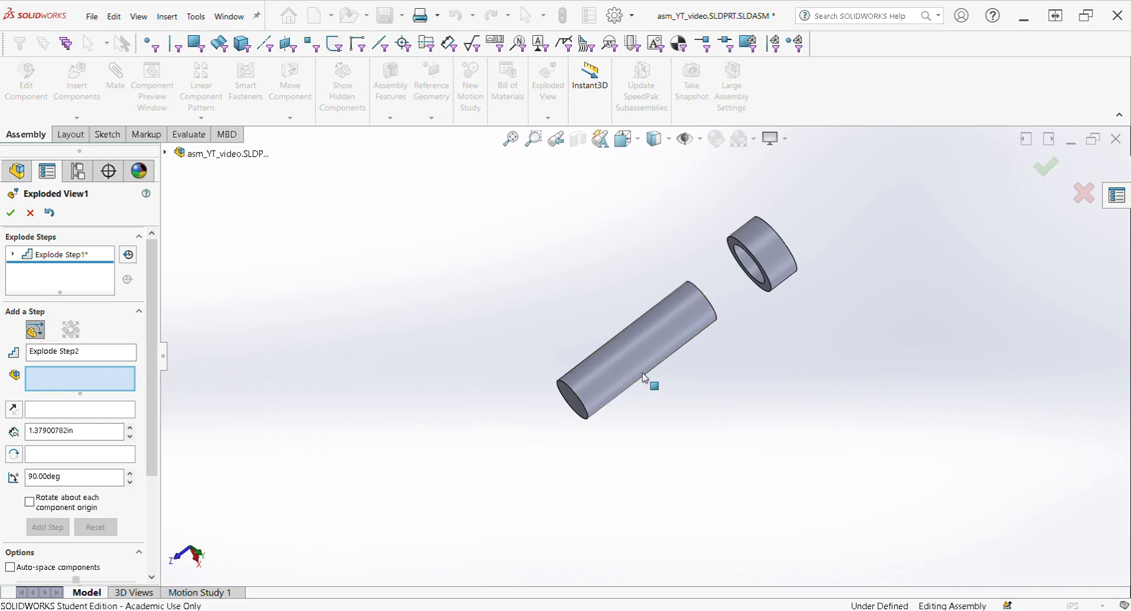
left_click(635, 356)
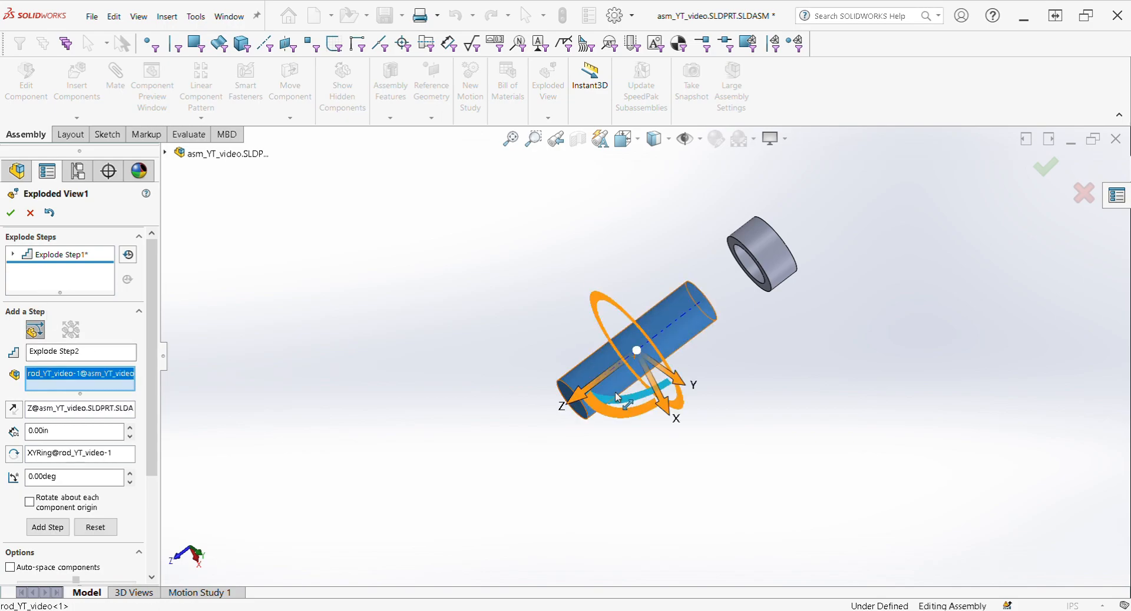
left_click_drag(562, 401, 507, 448)
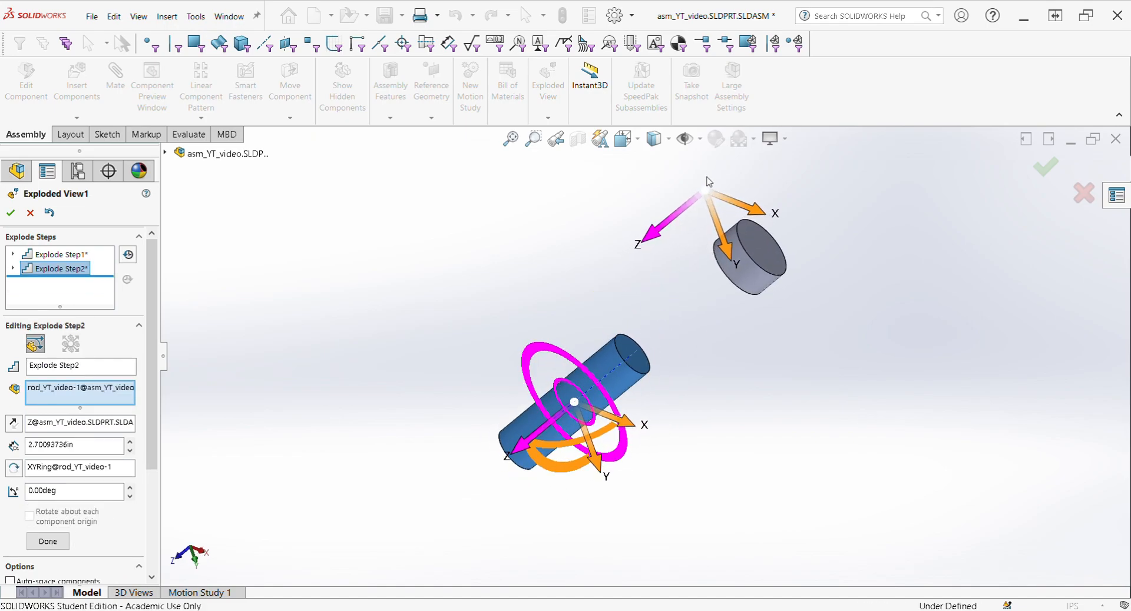
left_click(10, 213)
scroll(598, 301, "up", 2)
scroll(607, 365, "down", 2)
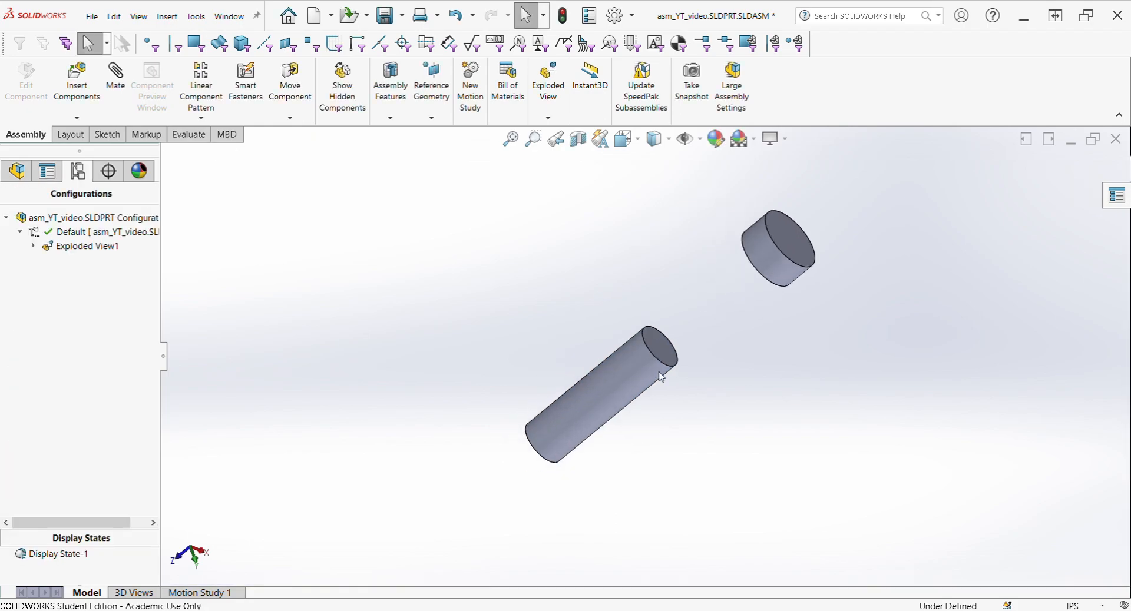
scroll(545, 348, "up", 2)
scroll(753, 327, "down", 2)
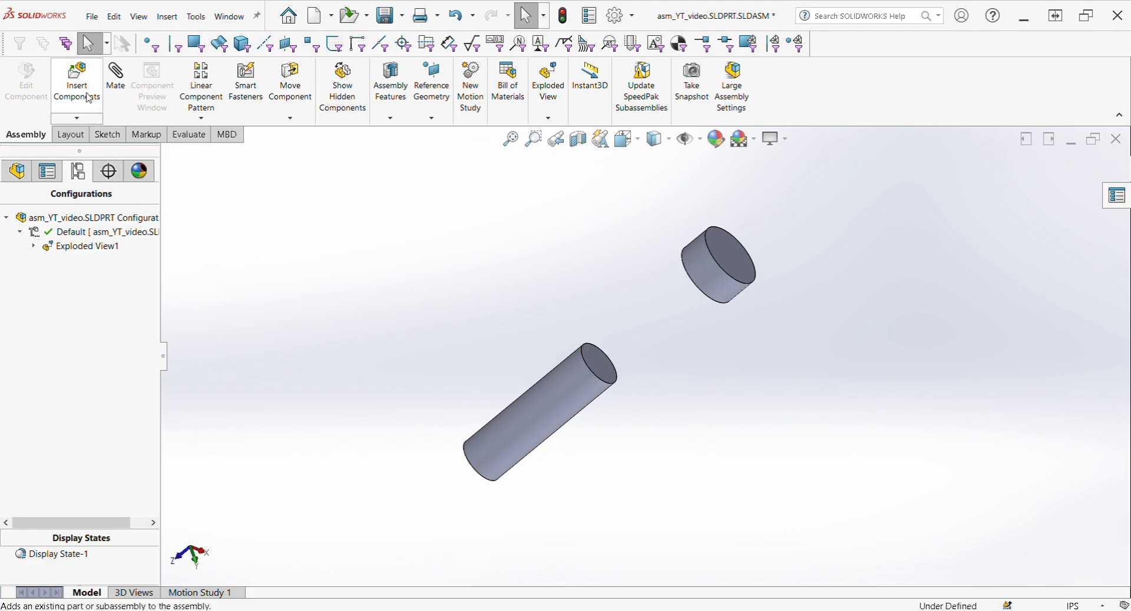
left_click(71, 250)
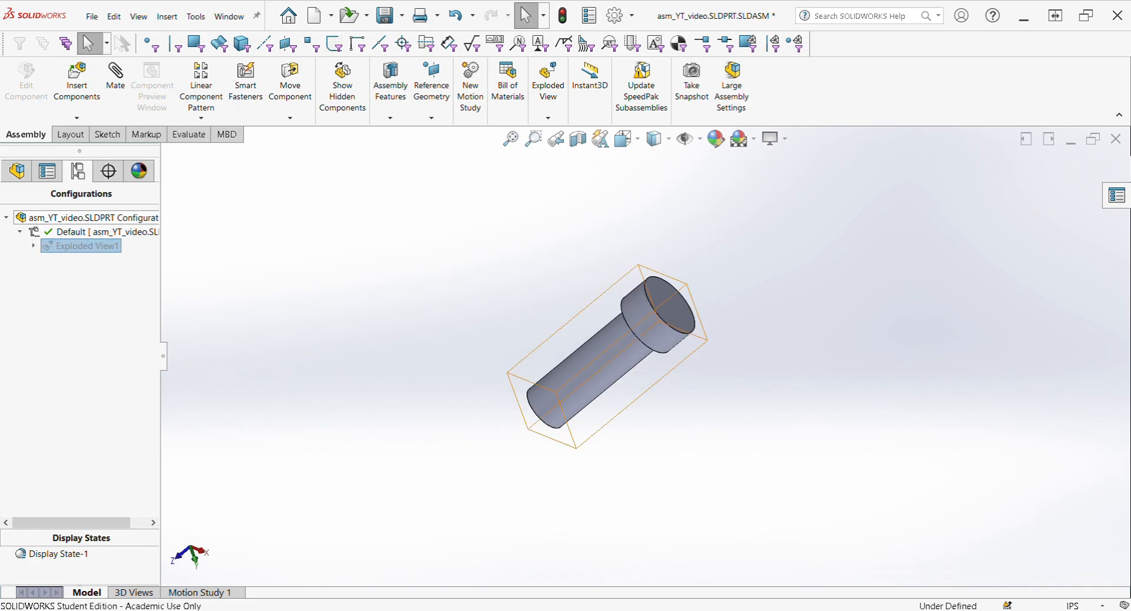
Insert a second cap_YT_video component into the assembly, placed freely near the rod's open end
left_click(18, 171)
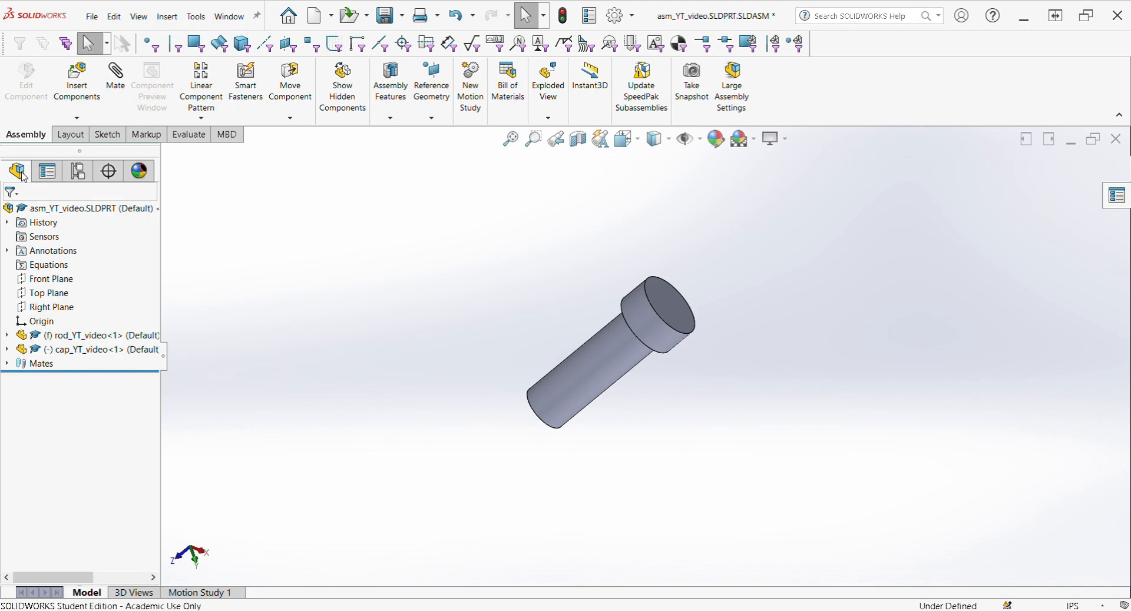
left_click(76, 82)
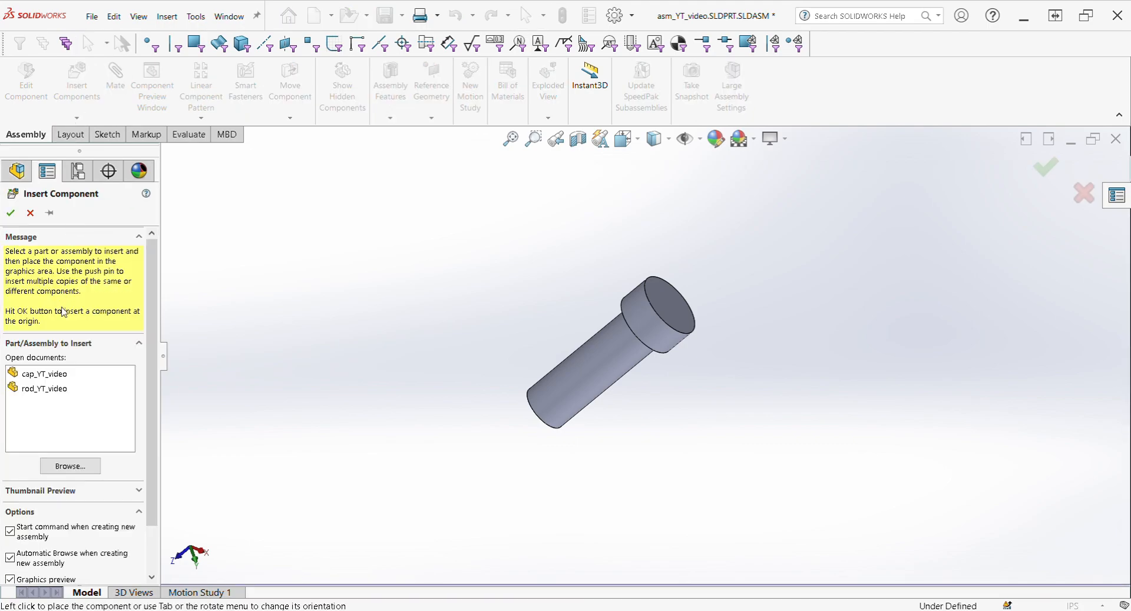
left_click(44, 374)
left_click(295, 402)
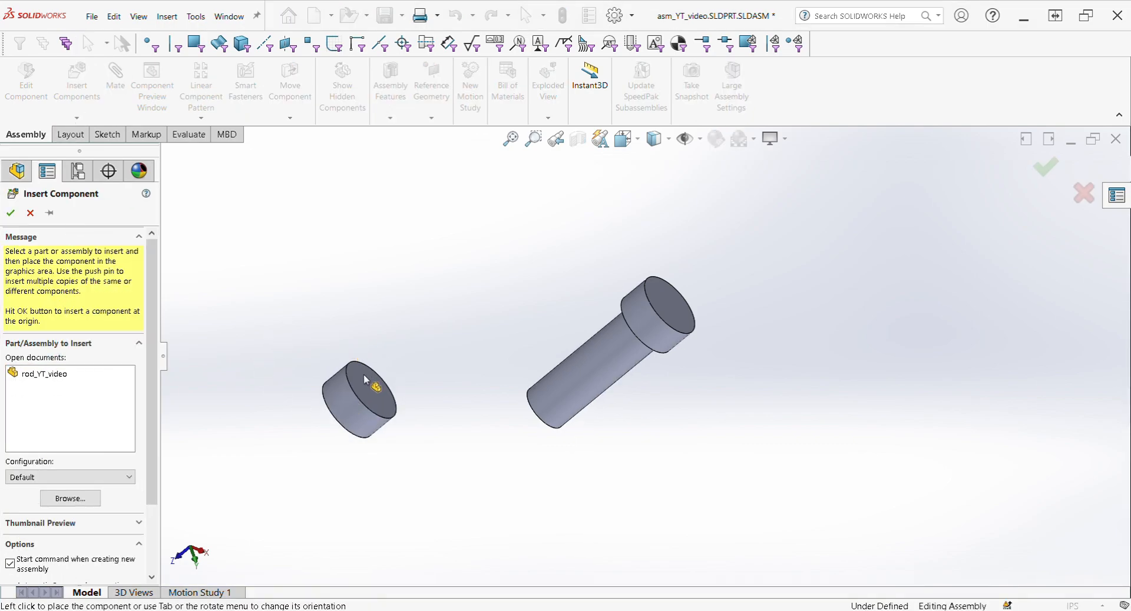
Add a coincident mate between the second cap's inner bottom face and the rod's free end face
middle_click_drag(389, 410, 483, 325)
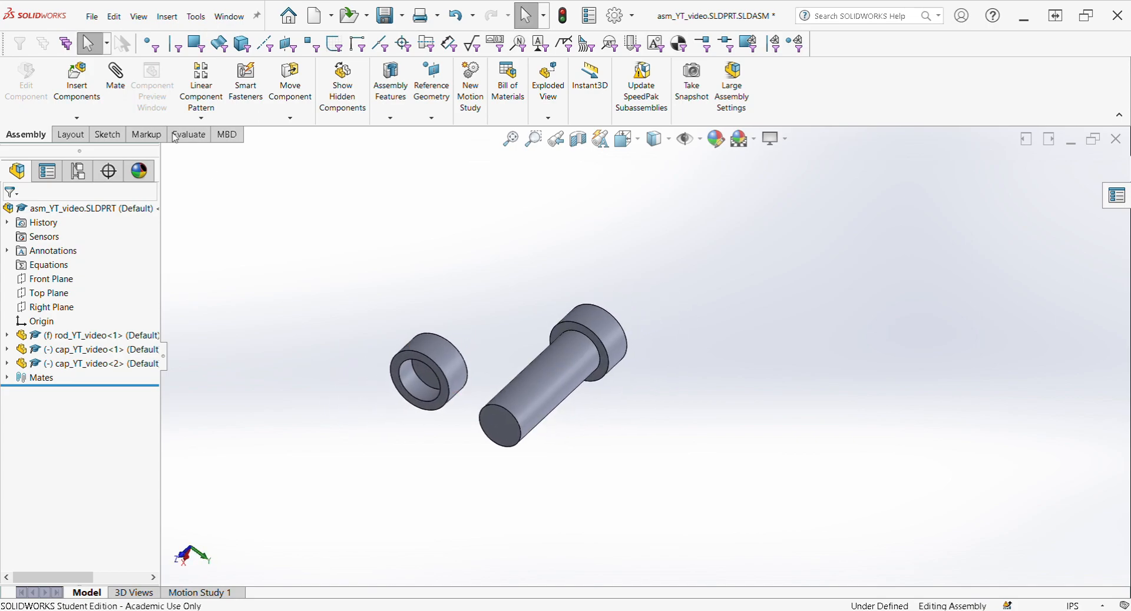
left_click(118, 80)
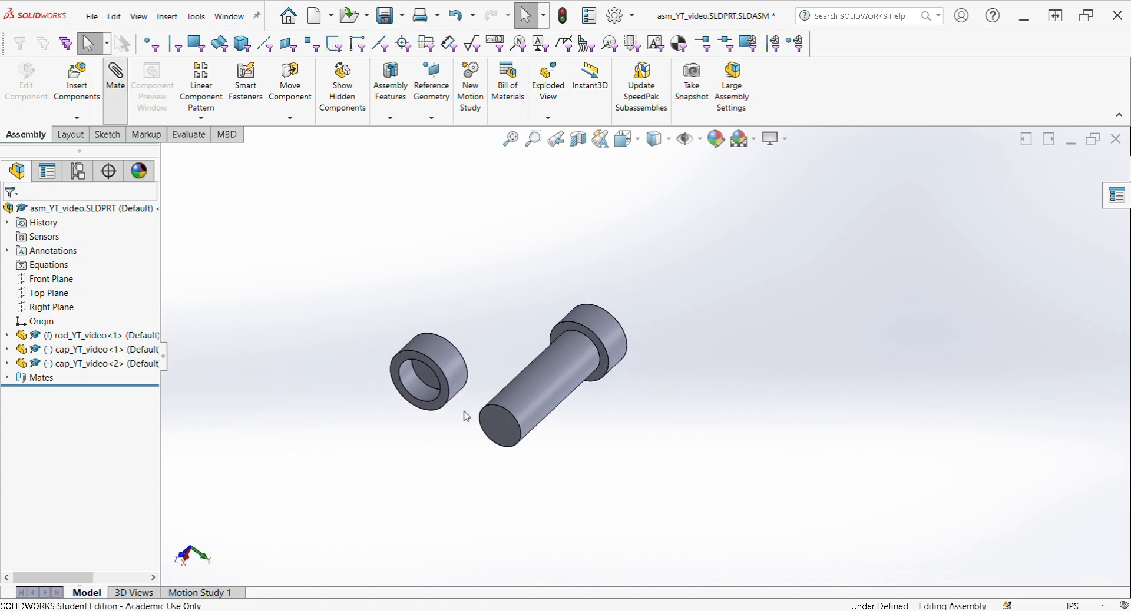
left_click(428, 380)
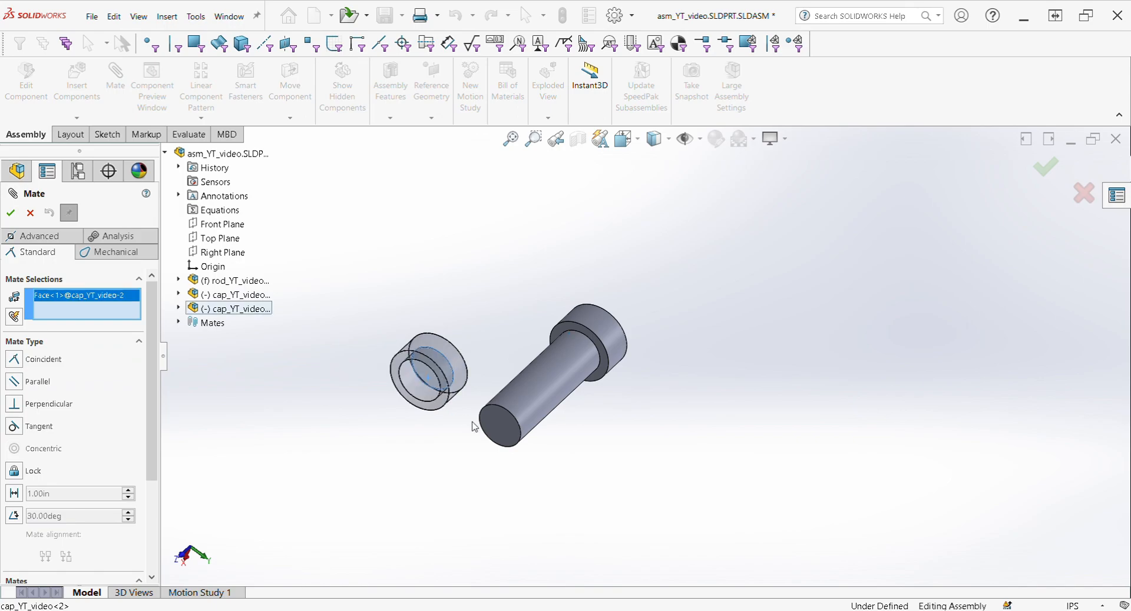
left_click(493, 428)
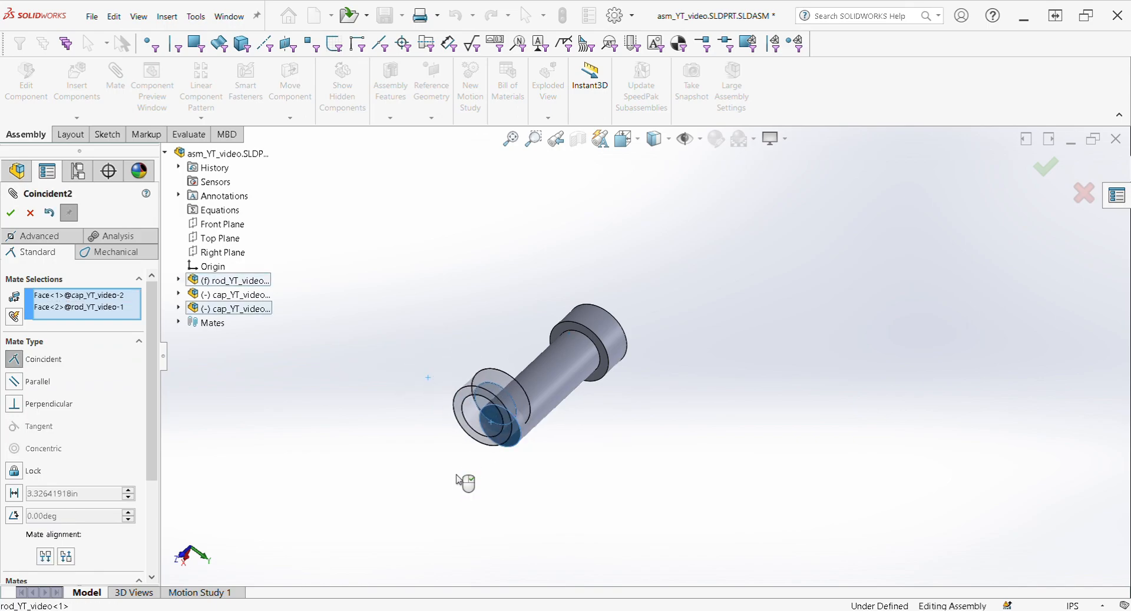
left_click(17, 217)
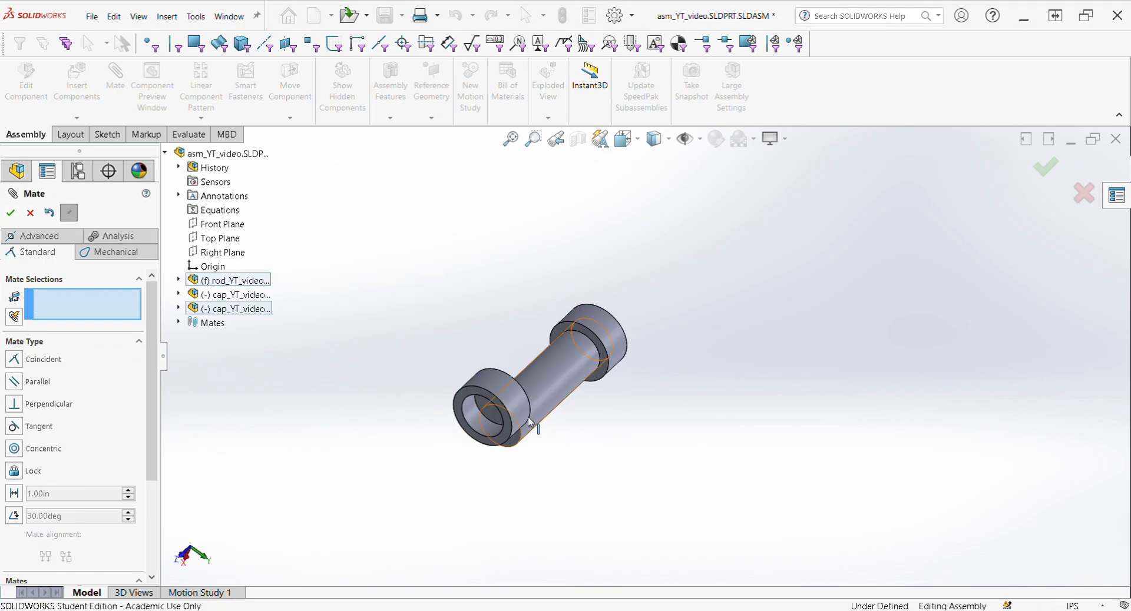
Add a concentric mate between the second cap and the rod's cylindrical face, with the mate alignment flipped
left_click(476, 417)
left_click(549, 395)
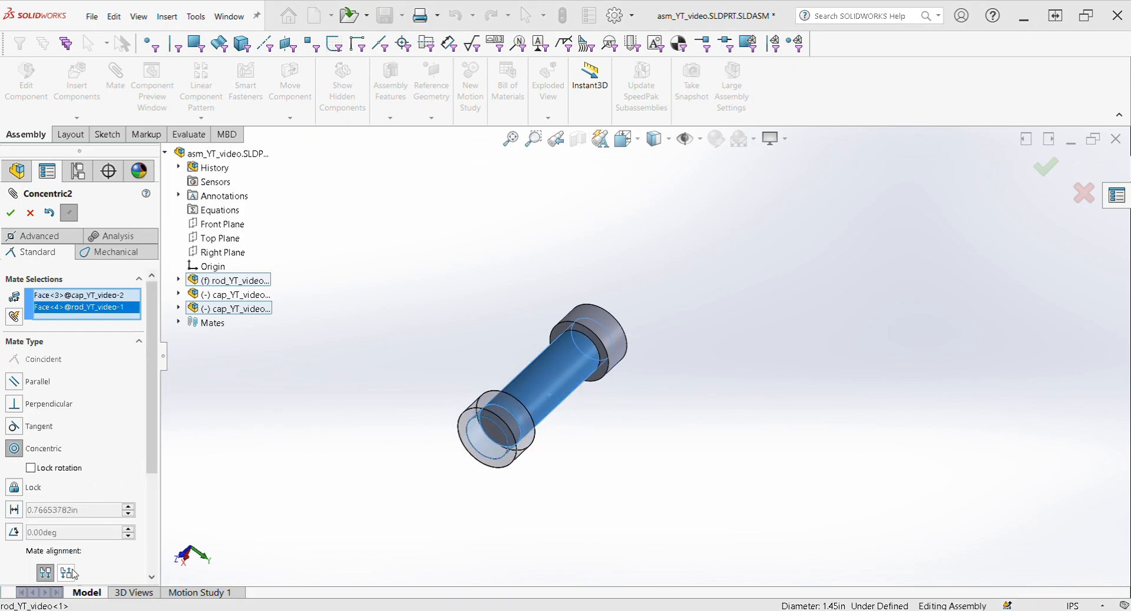
left_click(66, 572)
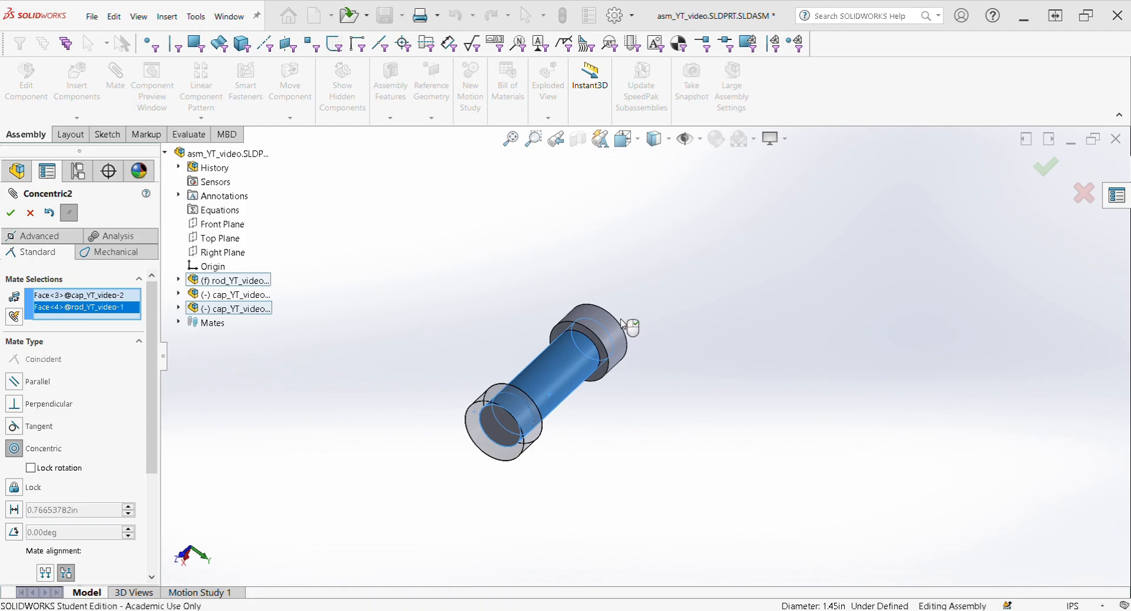
left_click(11, 213)
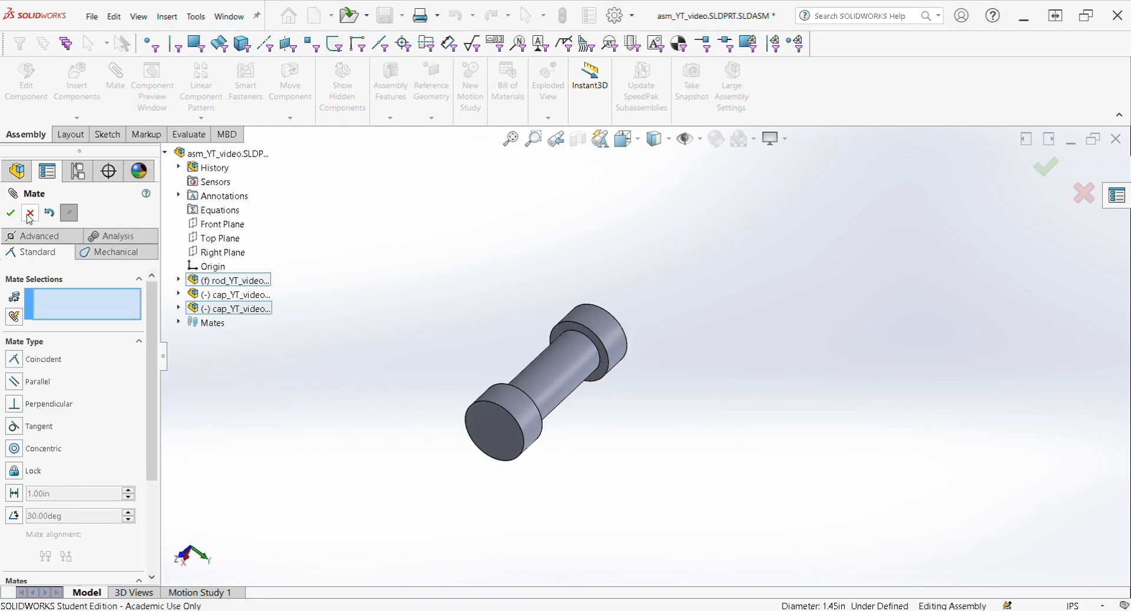
Explode the assembly with the Default configuration's existing exploded view
left_click(79, 171)
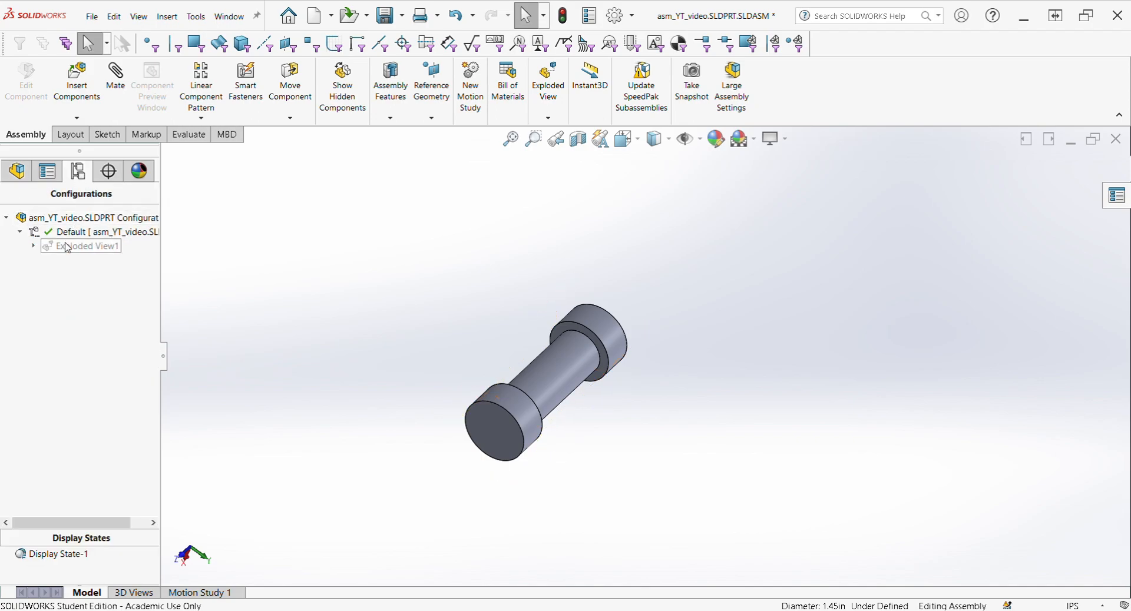
left_click(71, 245)
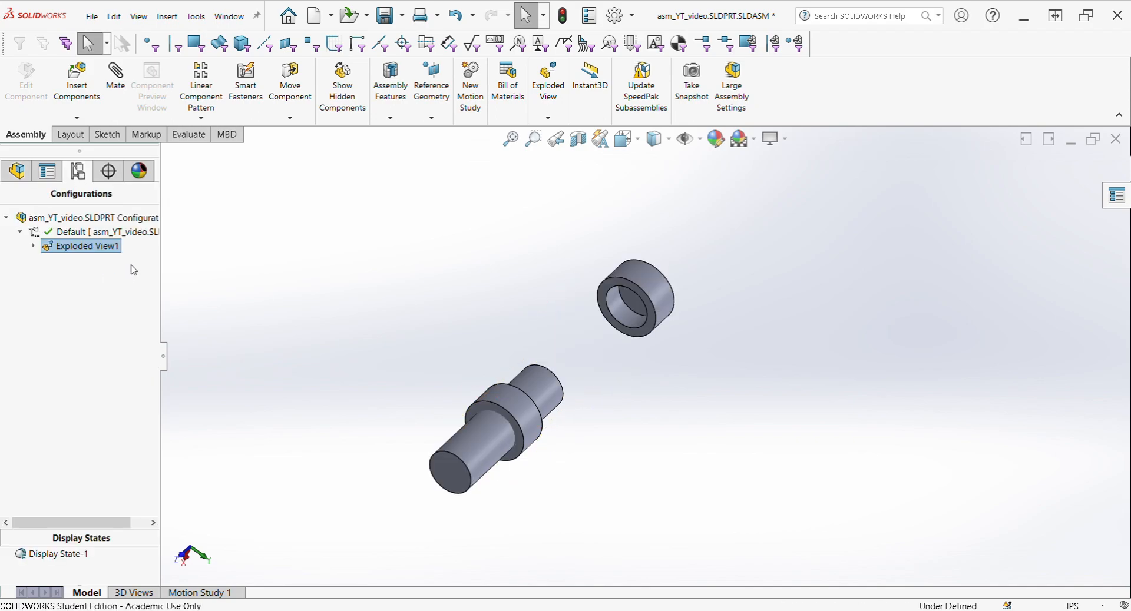
middle_click_drag(494, 472, 525, 495)
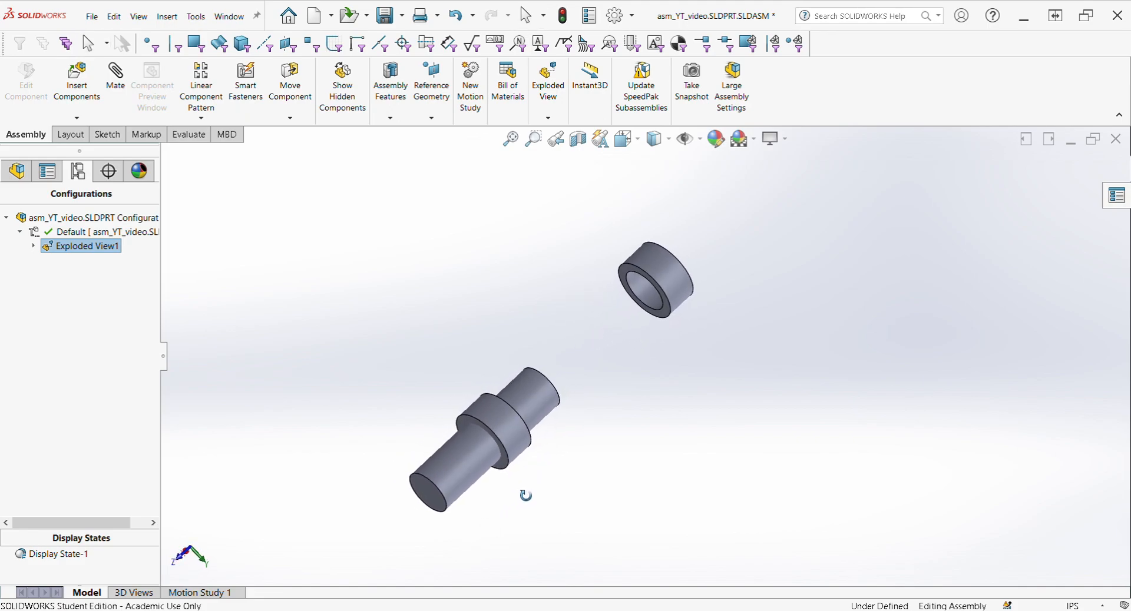
scroll(641, 343, "up", 3)
scroll(574, 416, "down", 2)
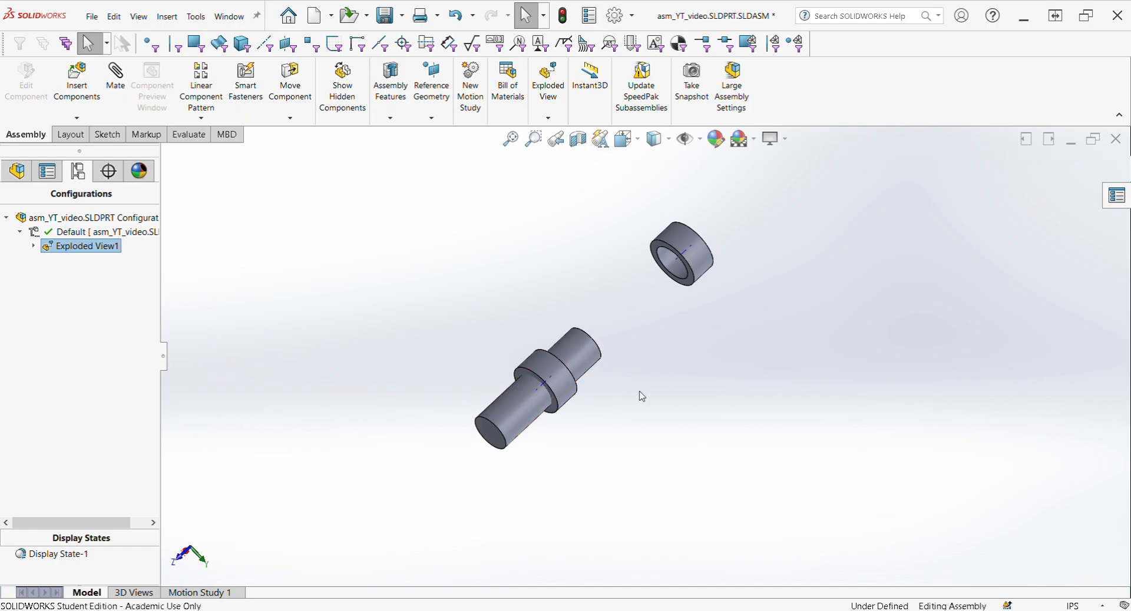
Edit the exploded view to add an explode step moving the second cap about 6.13 in along Z, away from the rod
left_click(35, 246)
right_click(87, 249)
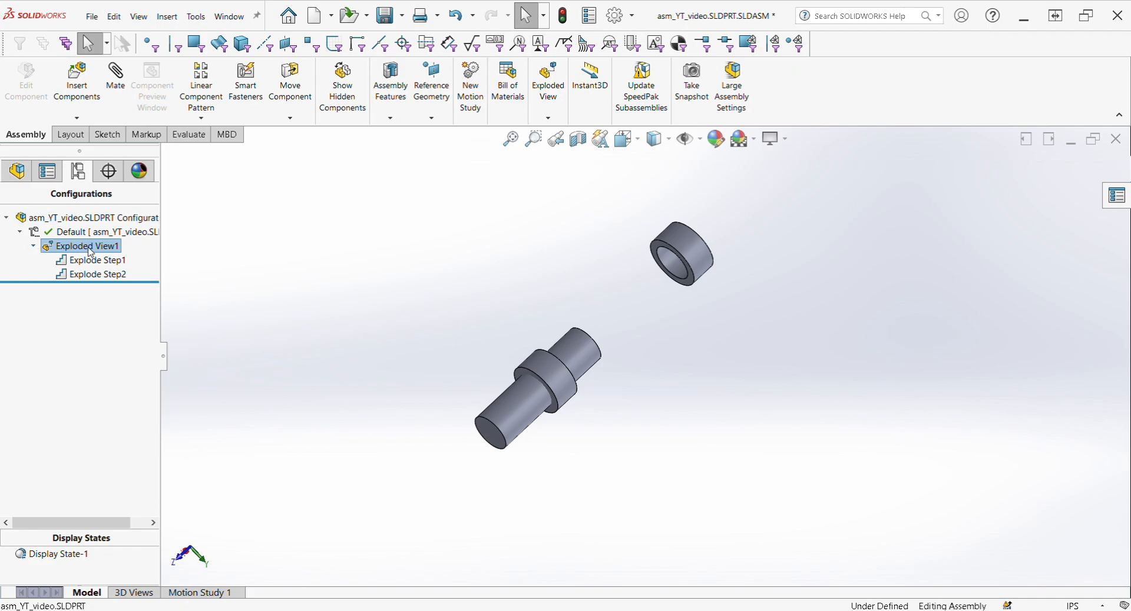
left_click(129, 314)
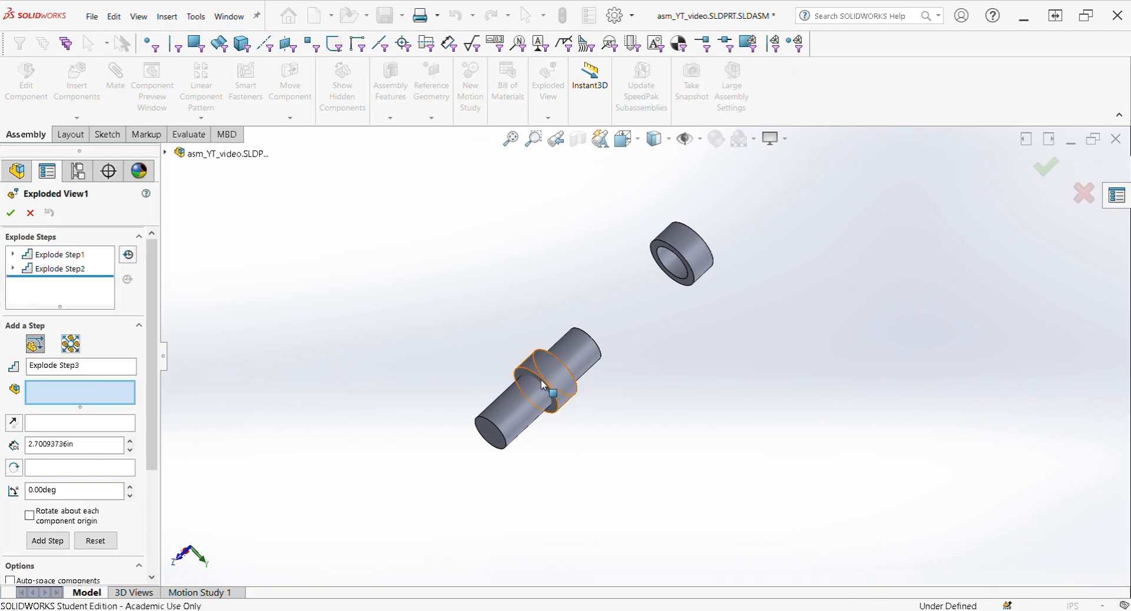
scroll(542, 389, "down", 4)
left_click_drag(69, 280, 103, 281)
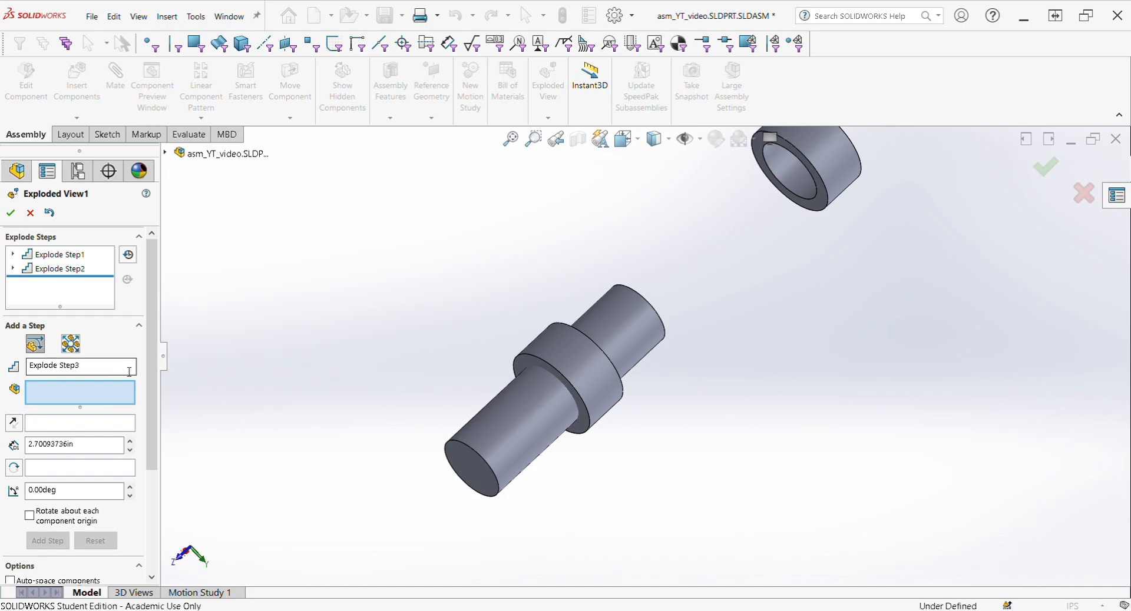
left_click(520, 360)
scroll(512, 279, "up", 3)
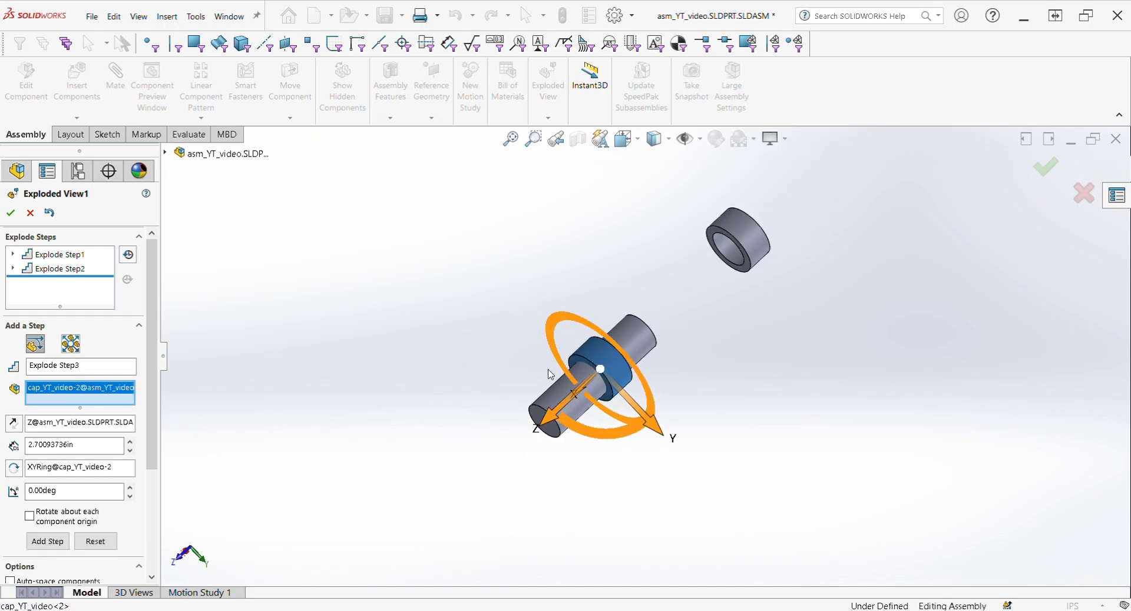
left_click_drag(549, 416, 438, 532)
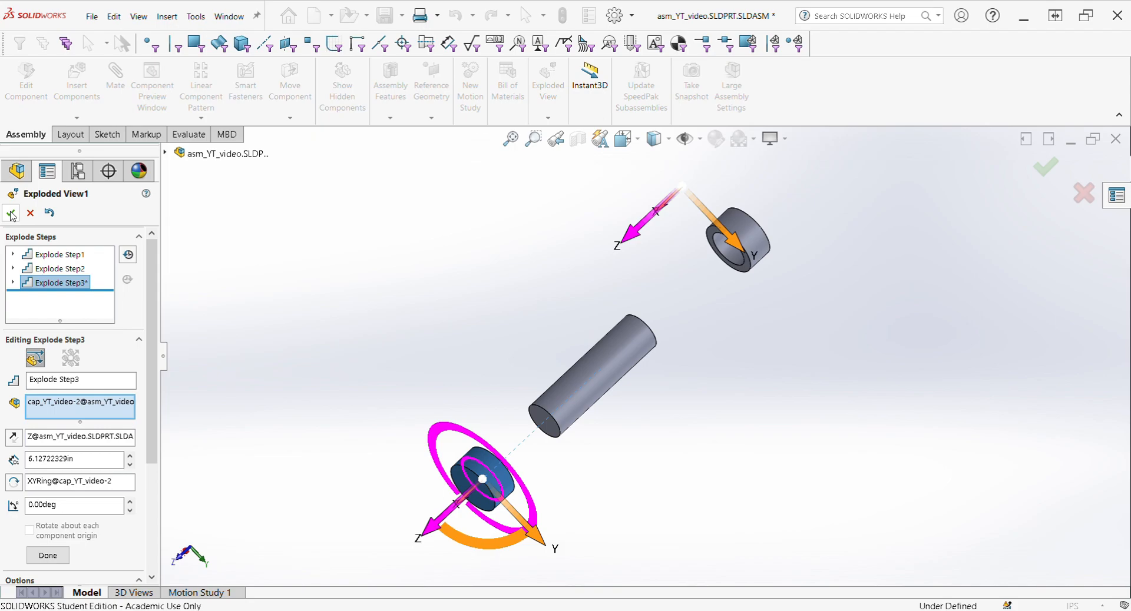
left_click(11, 214)
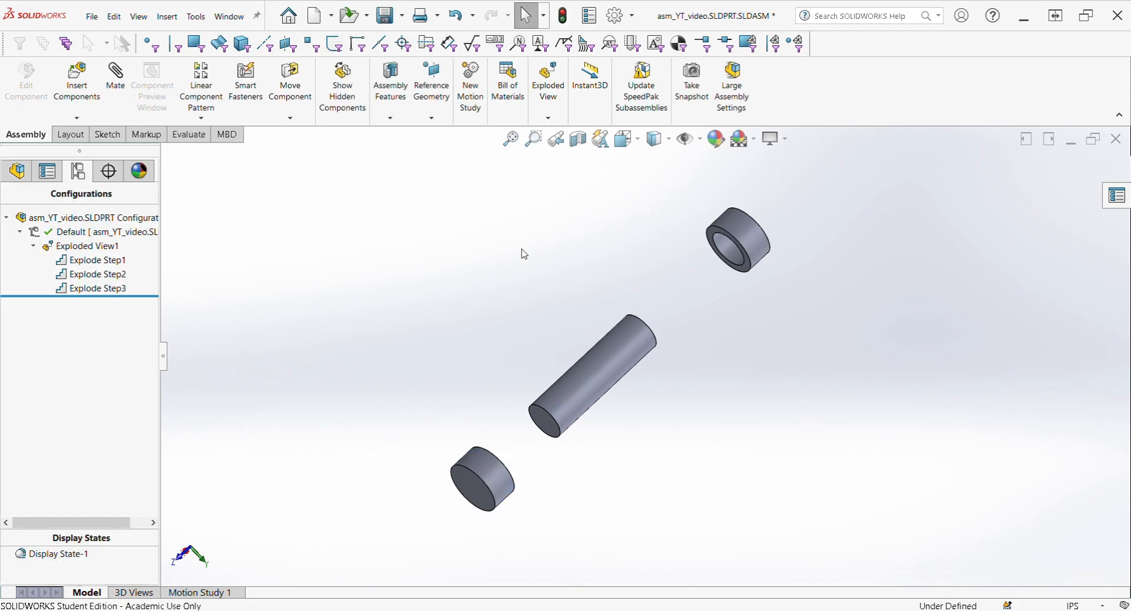
Collapse the exploded view and play its explode animation
double_click(77, 251)
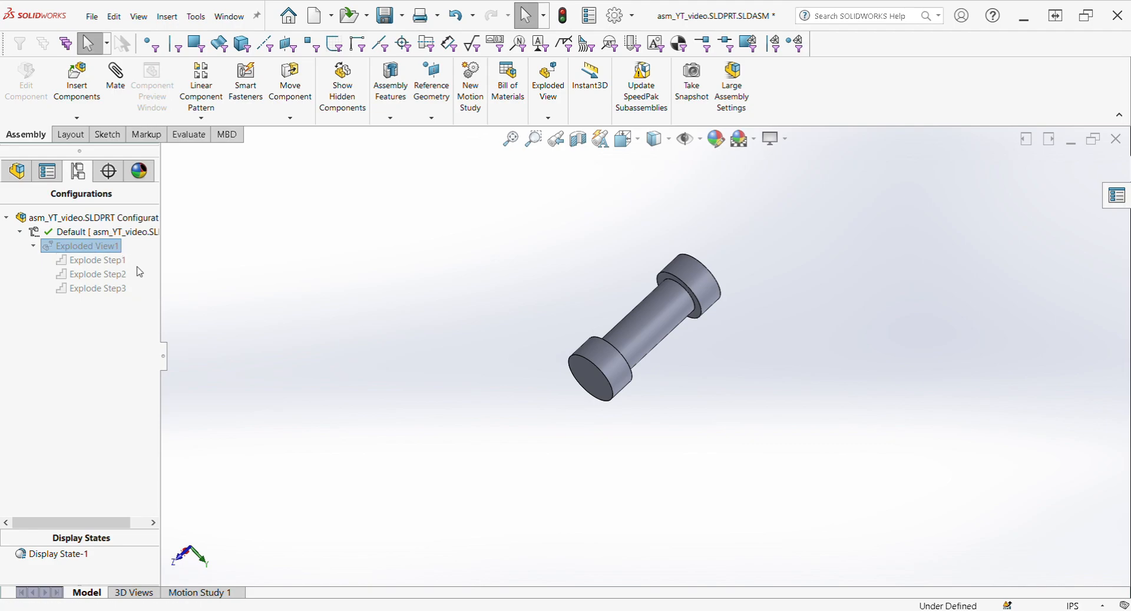
left_click(136, 268)
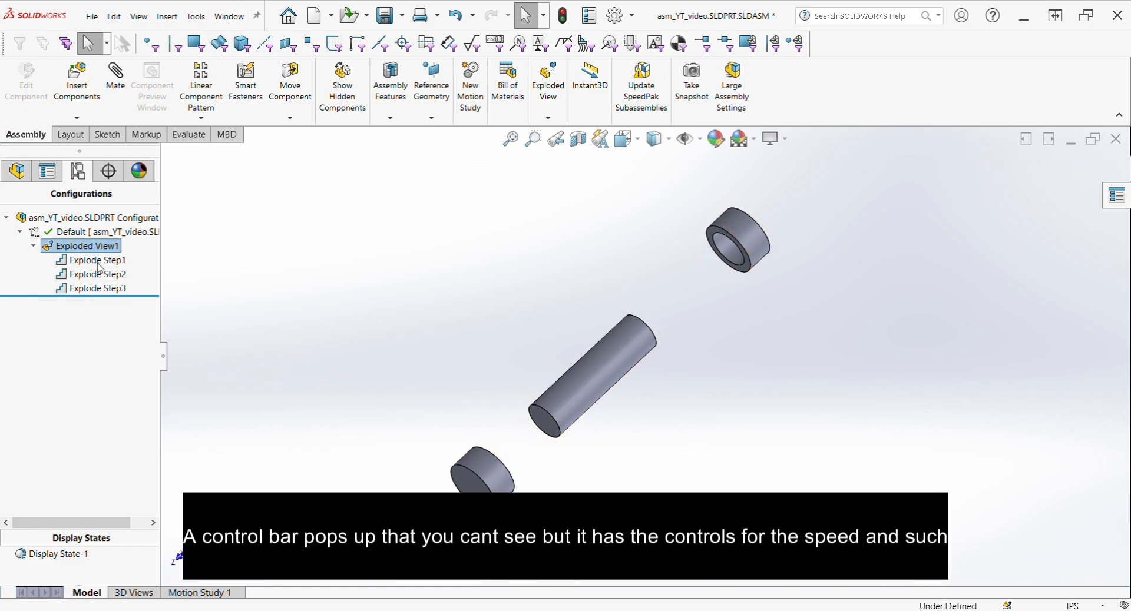
Edit the exploded view so the second cap's explode step comes before the rod's explode step
left_click(108, 315)
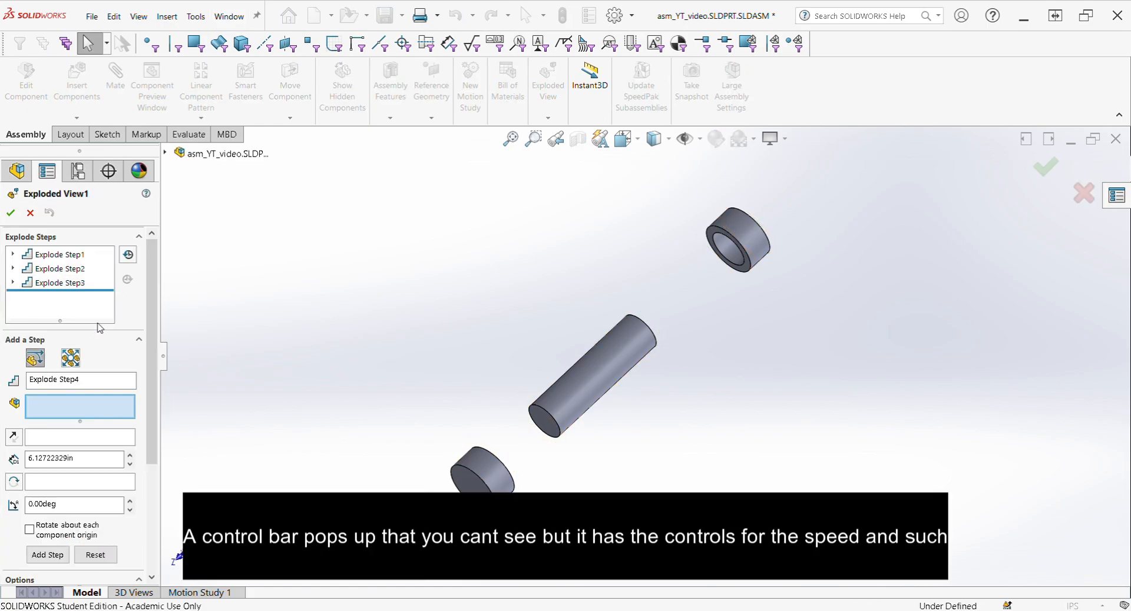
left_click(75, 287)
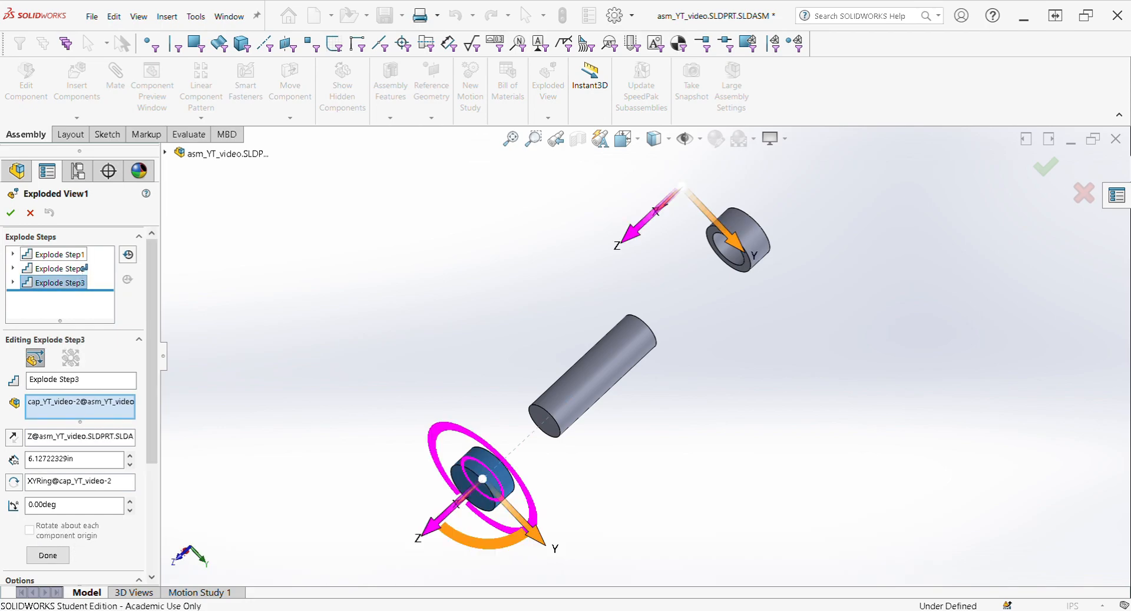
left_click_drag(84, 268, 77, 264)
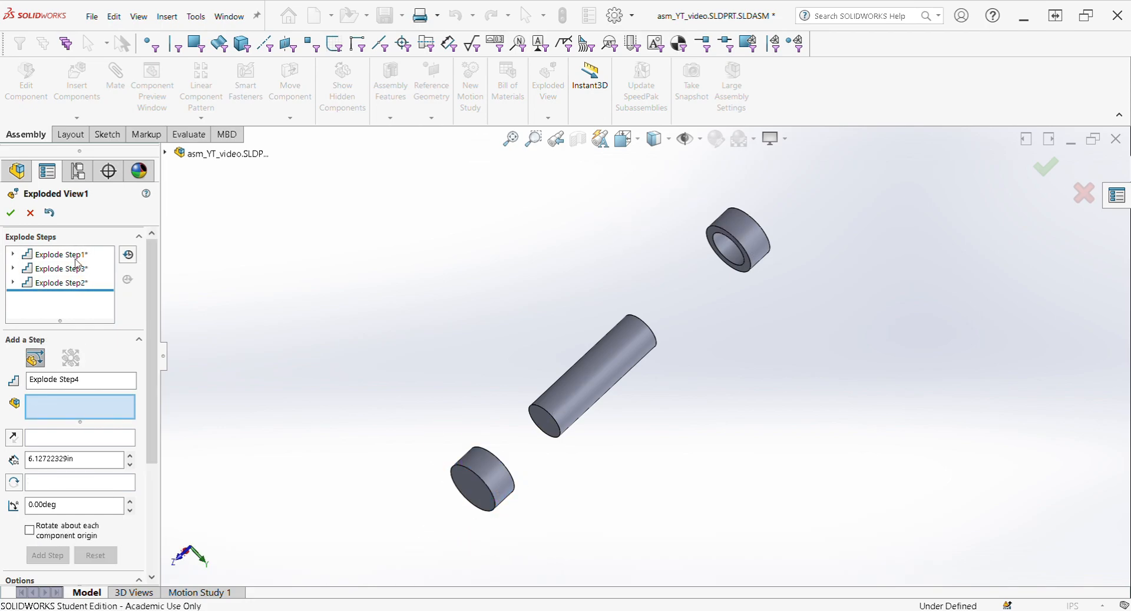
left_click(11, 212)
Play the explode animation to review the reordered explode steps
left_click(88, 246)
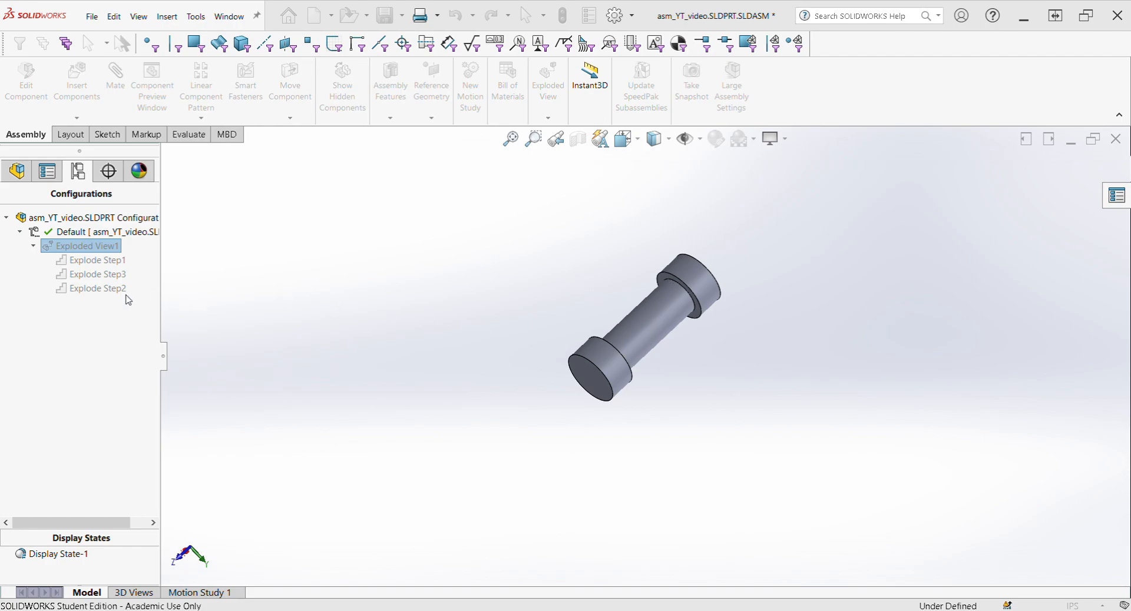
left_click(34, 246)
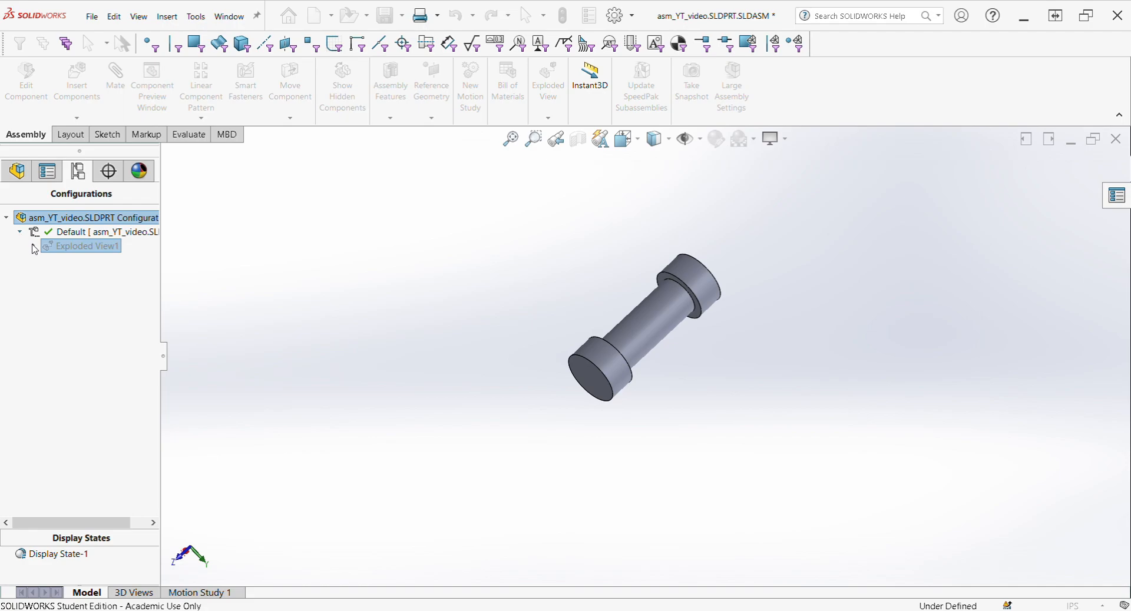
left_click(89, 250)
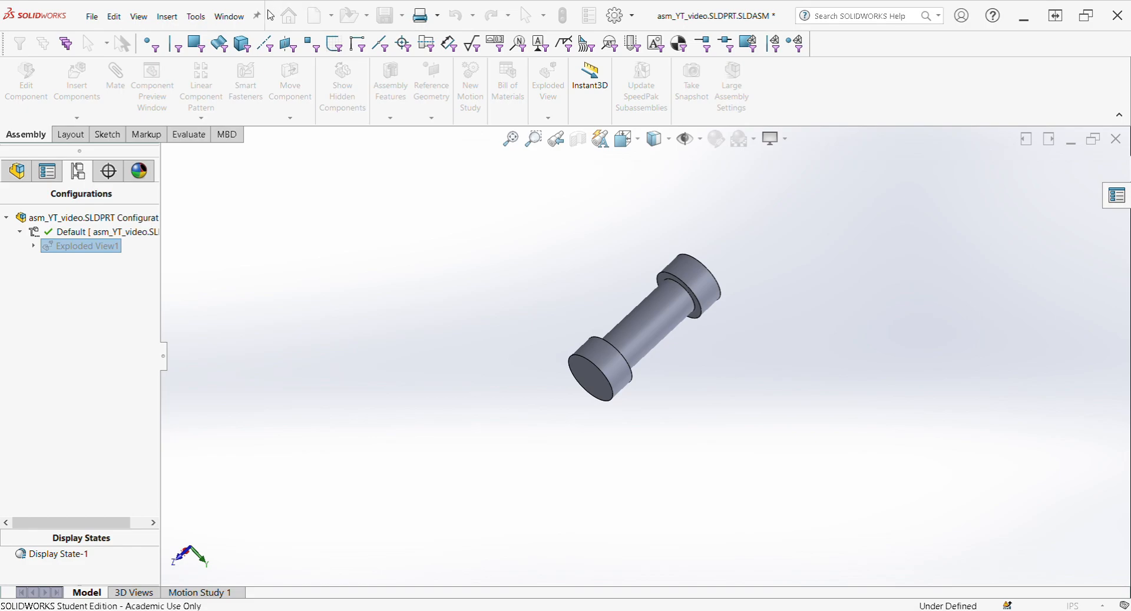
double_click(56, 249)
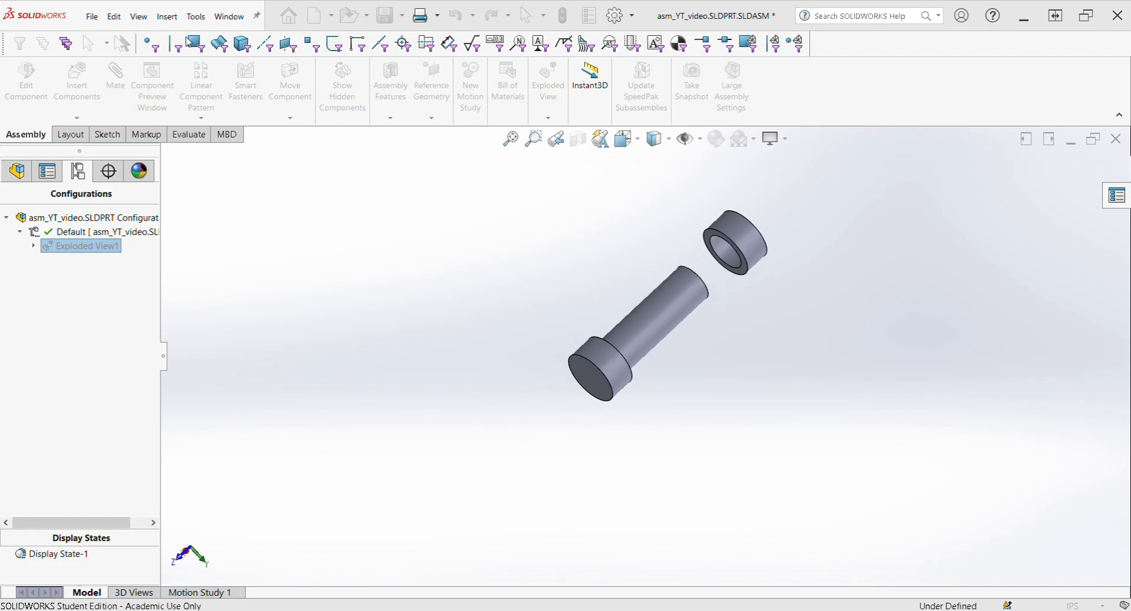
left_click(261, 16)
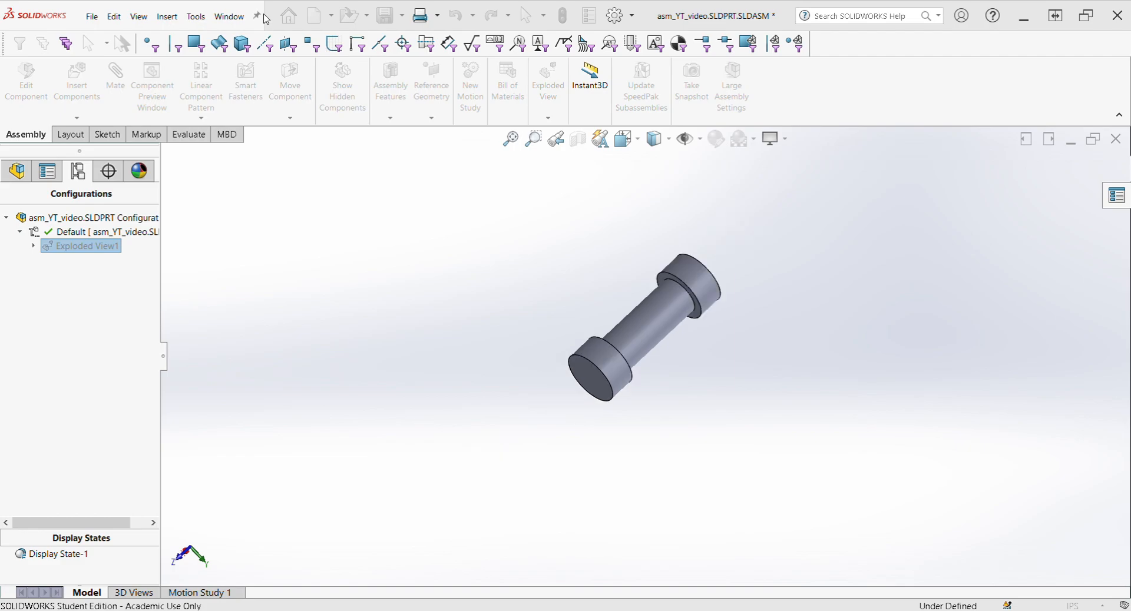
Open the rod's explode step for editing in the exploded view, and reverse its direction along Z and back
right_click(70, 249)
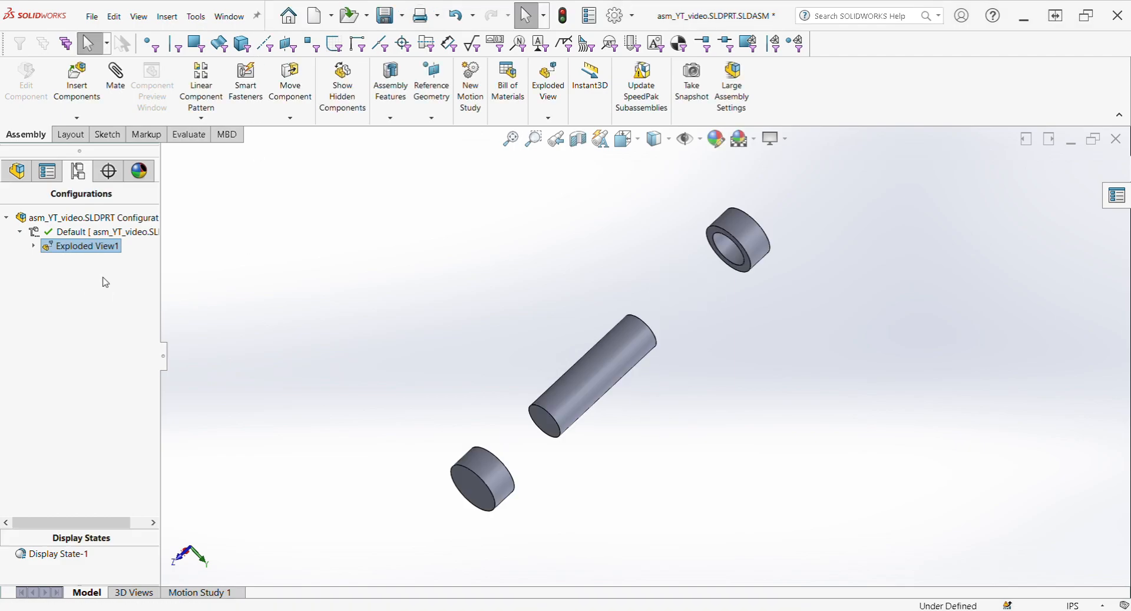
left_click(104, 316)
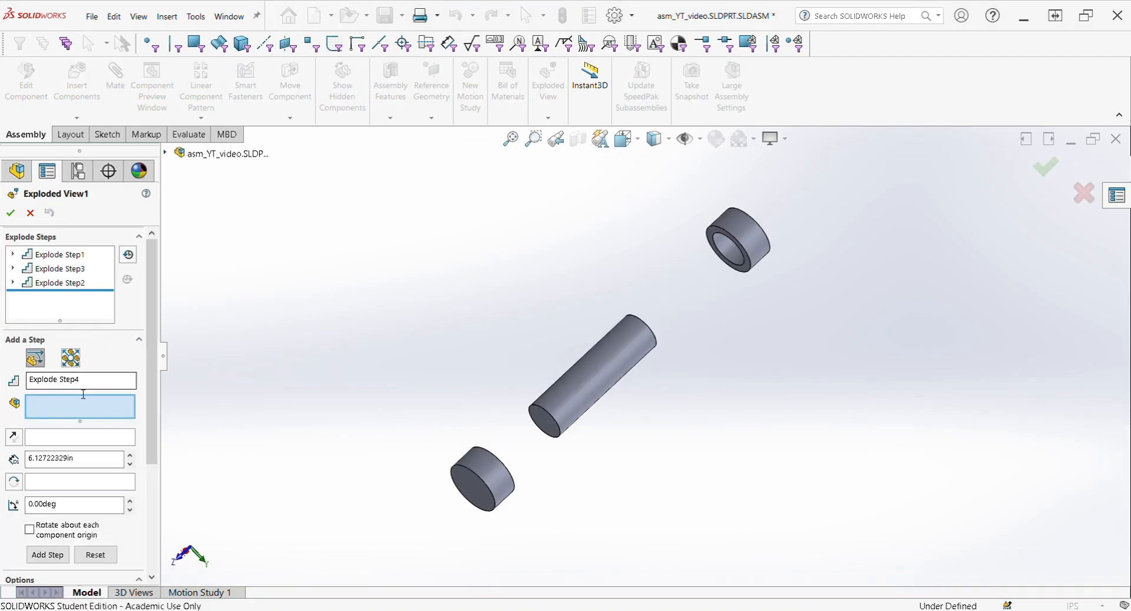
left_click(21, 437)
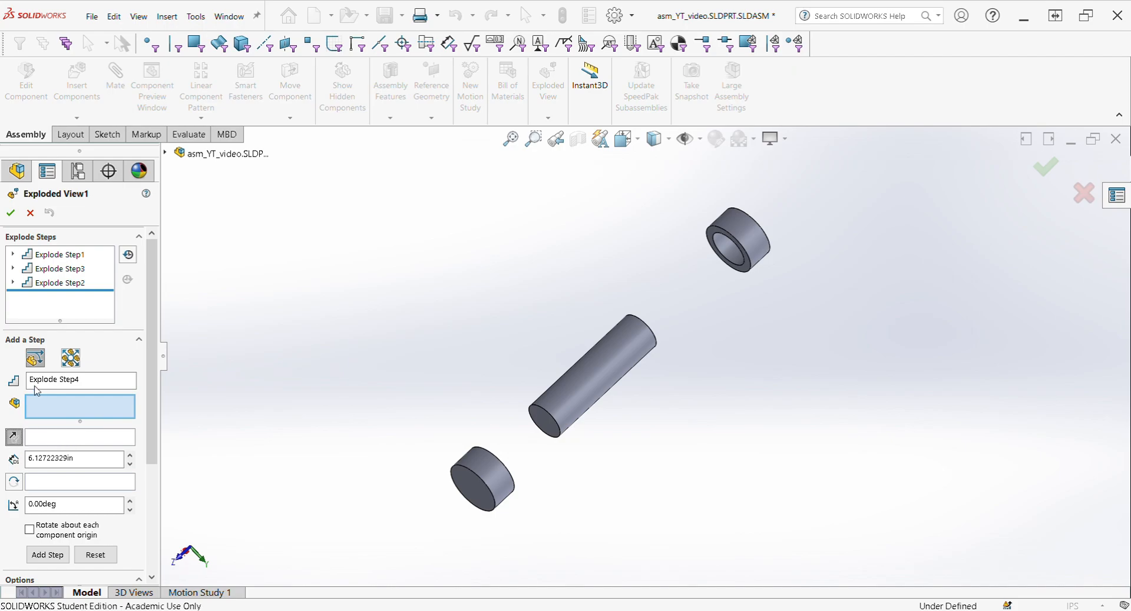
left_click(49, 284)
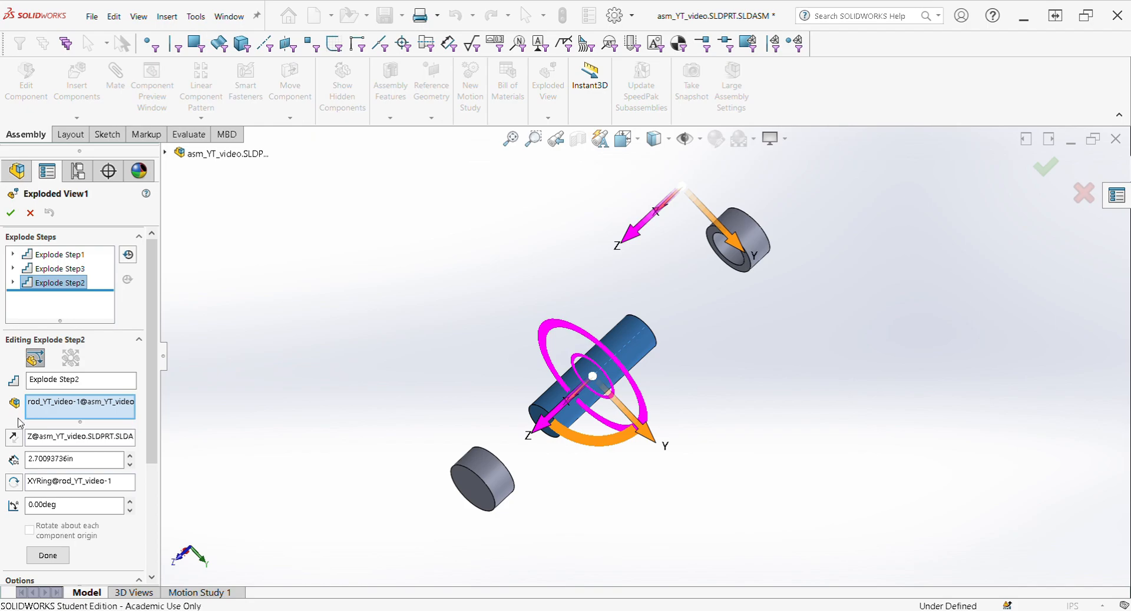
left_click(16, 443)
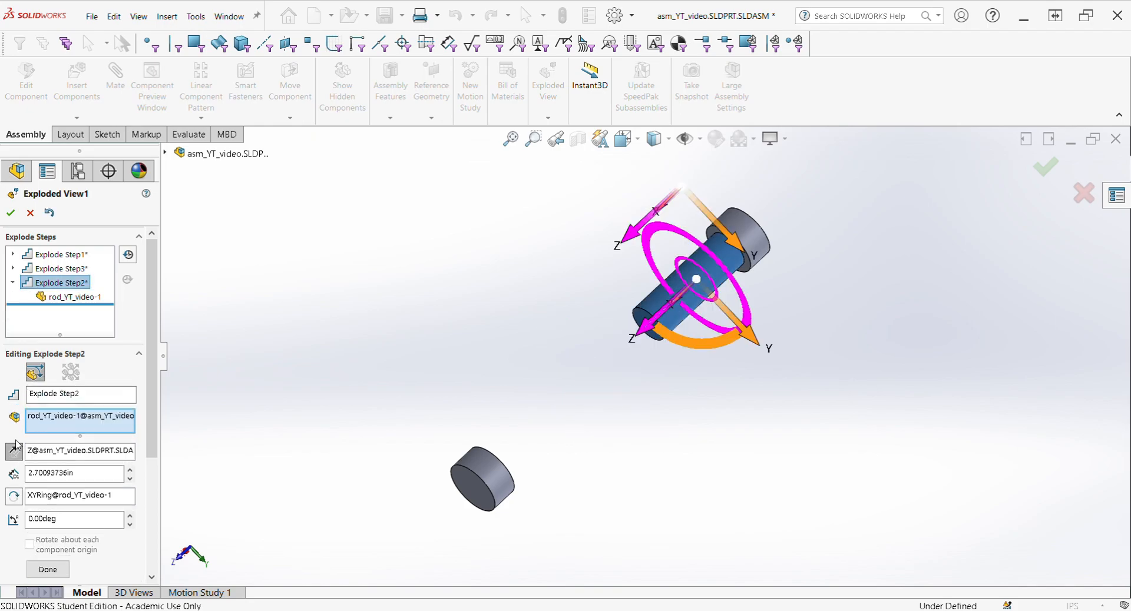
left_click(15, 452)
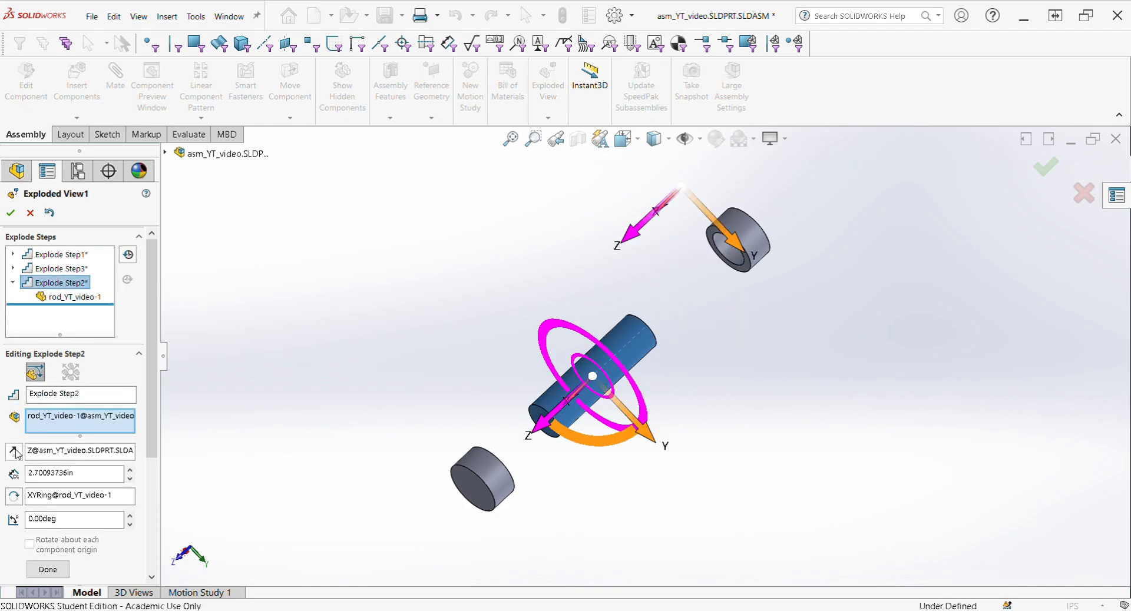
Try explode distances of 1 in and 0 in for the rod's explode step
double_click(82, 481)
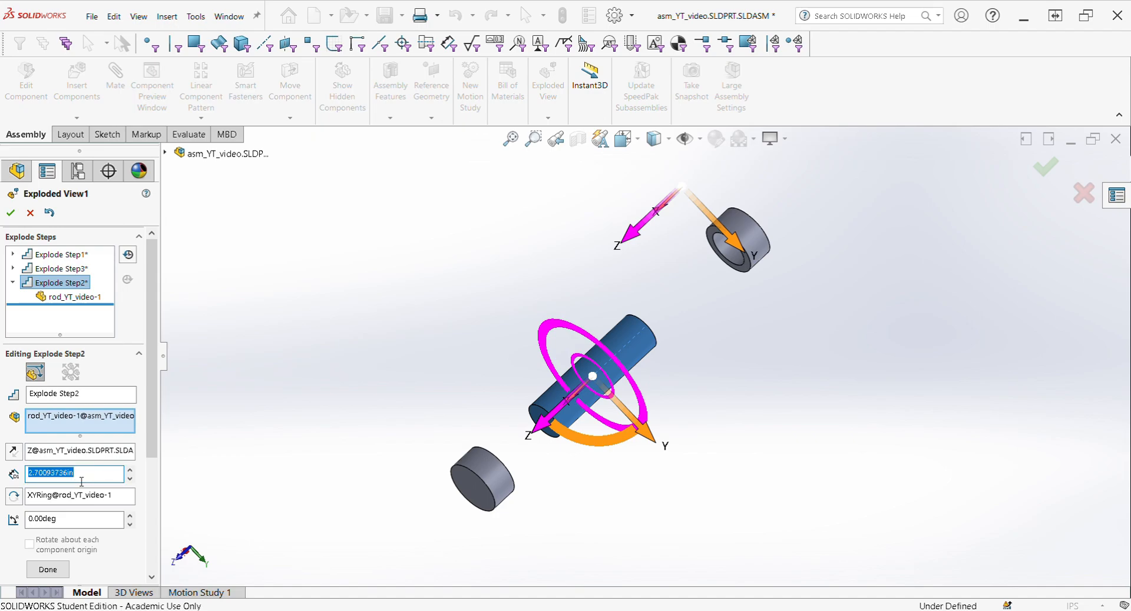
type("1")
key("Return")
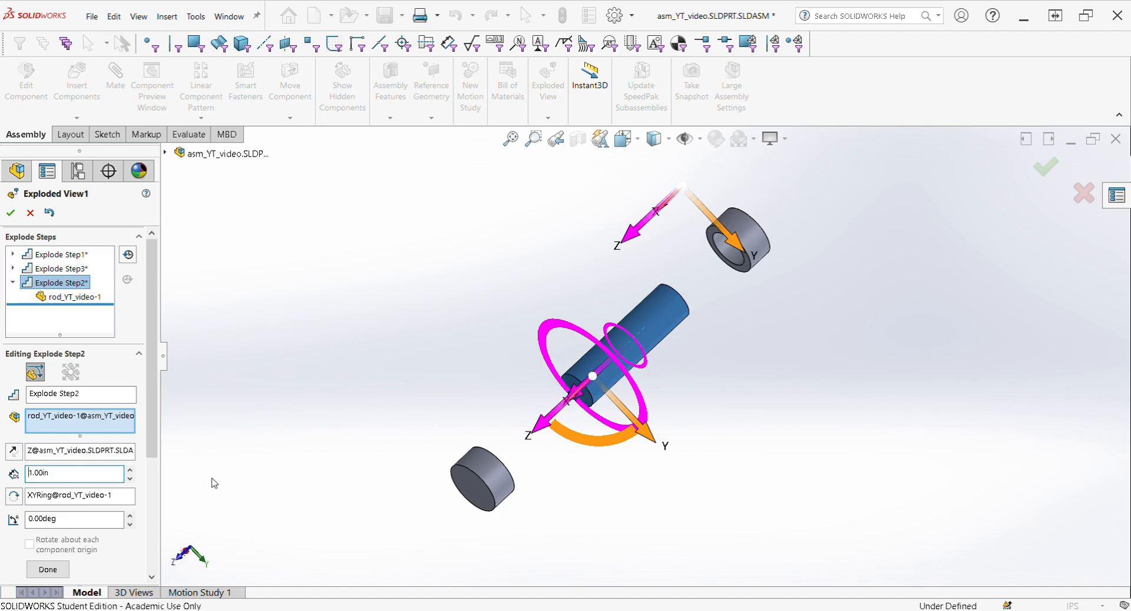
double_click(68, 478)
type("0")
key("Return")
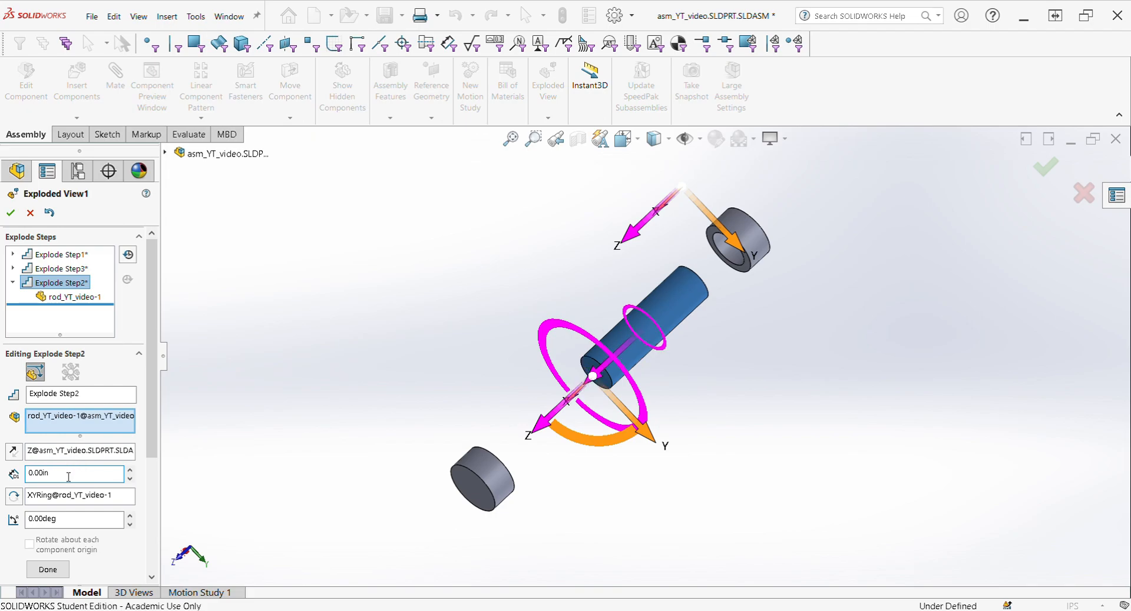
Set the rod's explode distance to 1 in and reverse its direction along Z
double_click(70, 477)
type("1")
key("Return")
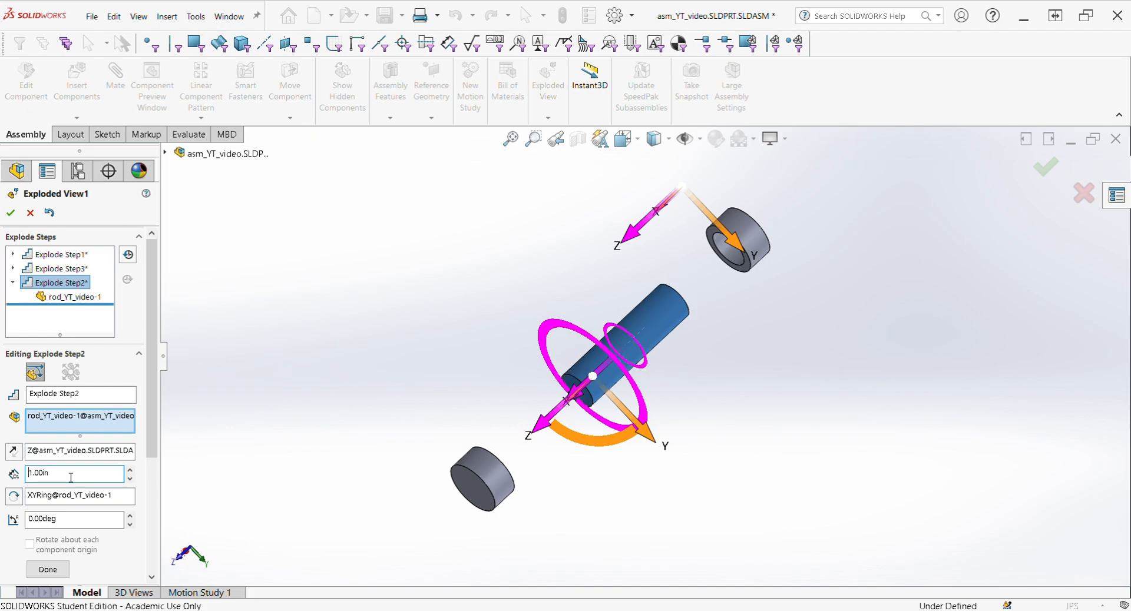
left_click(12, 452)
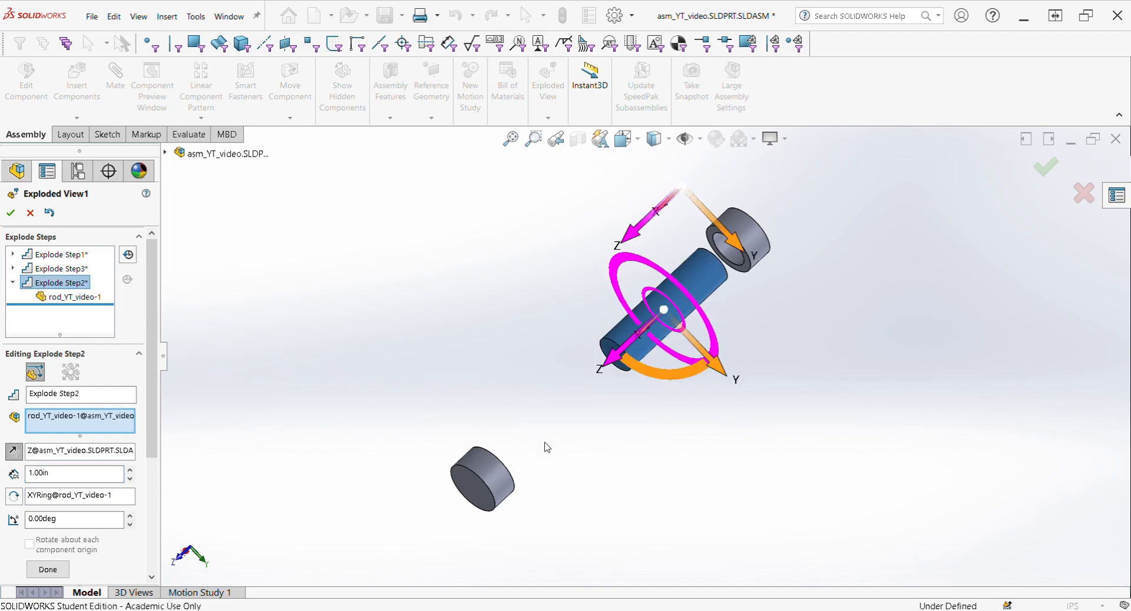
Flip the rotation direction of the rod's explode step and flip it back
left_click(14, 498)
left_click(14, 498)
middle_click_drag(574, 342, 596, 439)
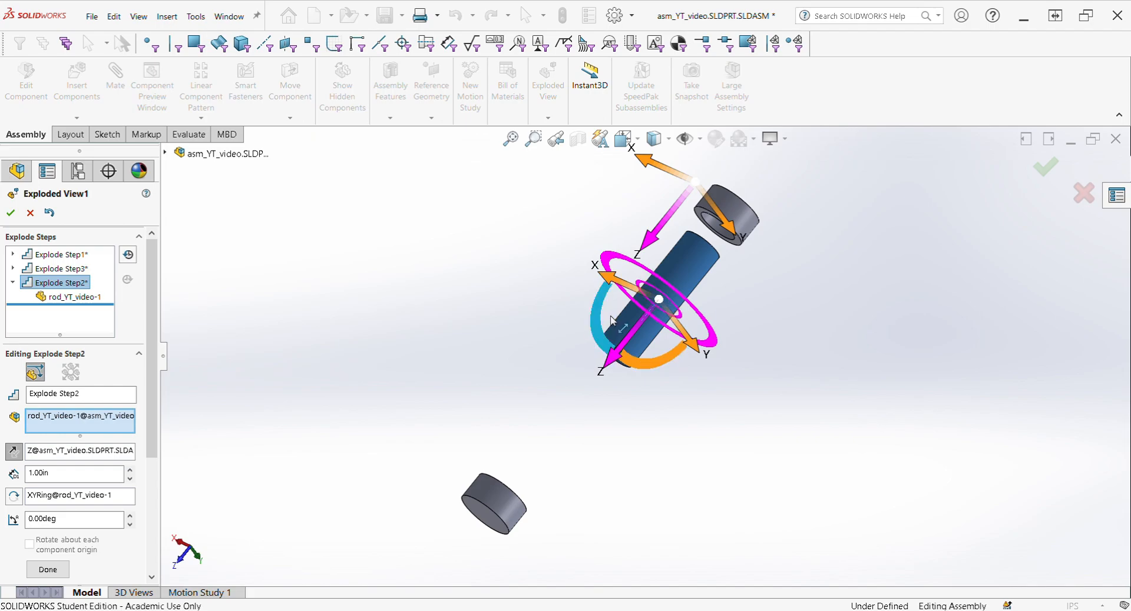
Change the rod's explode direction to the X axis and move the rod about -1.4 in along it
mouse_move(565, 291)
middle_mouse_down()
mouse_move(573, 359)
mouse_move(564, 310)
middle_mouse_up()
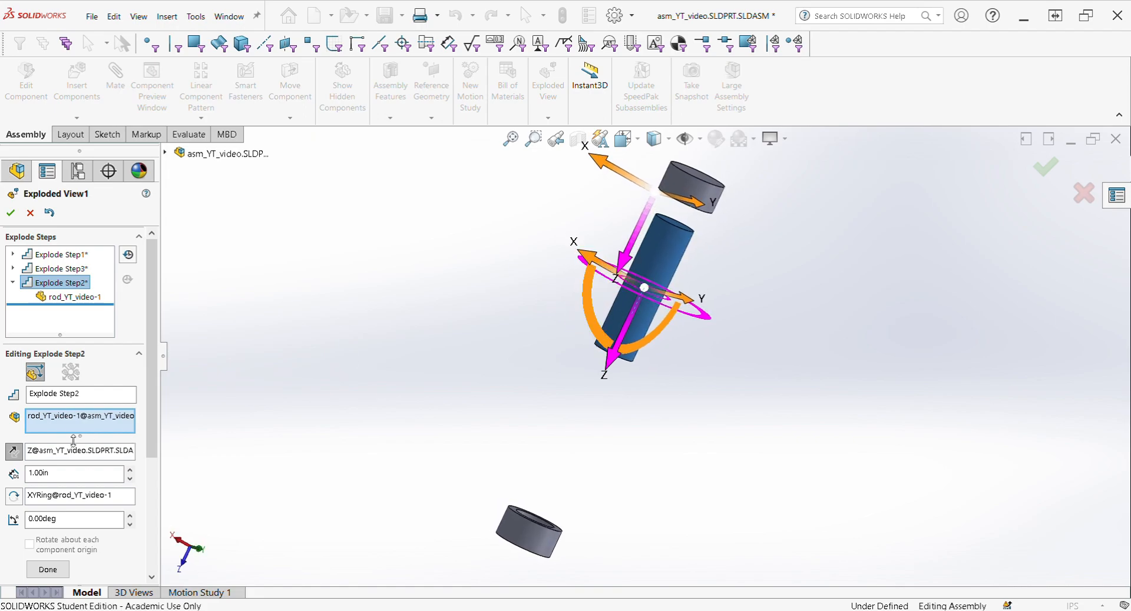
left_click(14, 284)
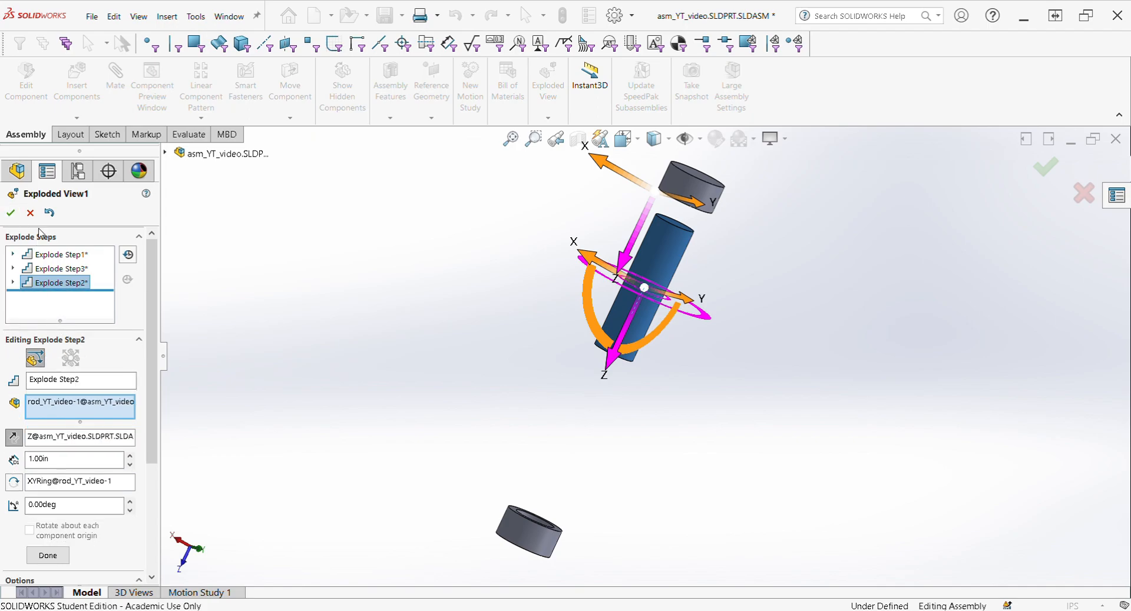
left_click(591, 257)
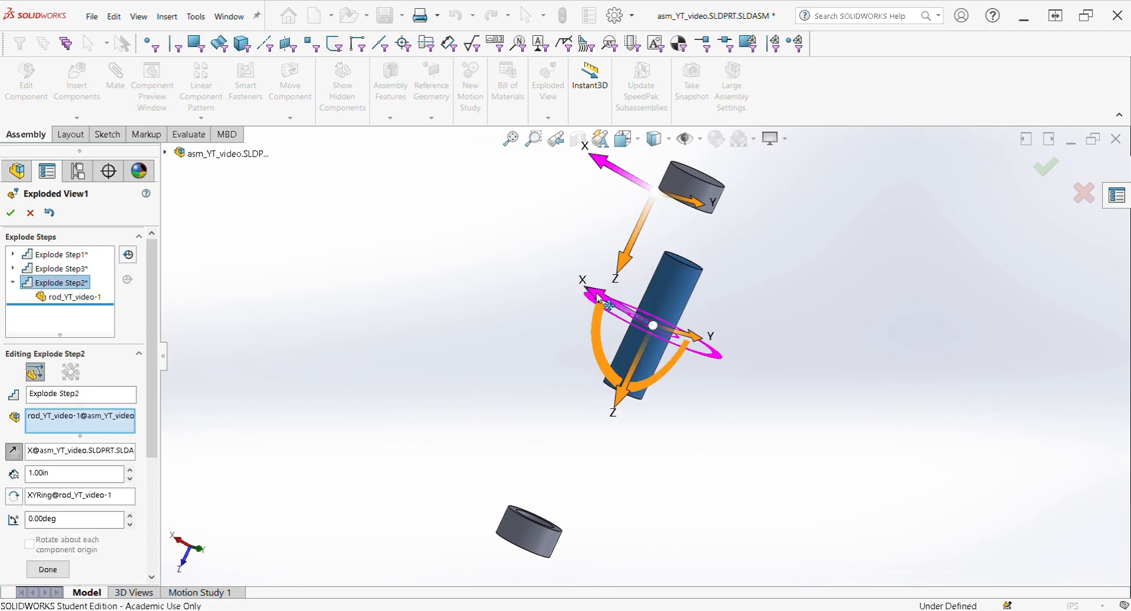
left_click_drag(597, 301, 547, 271)
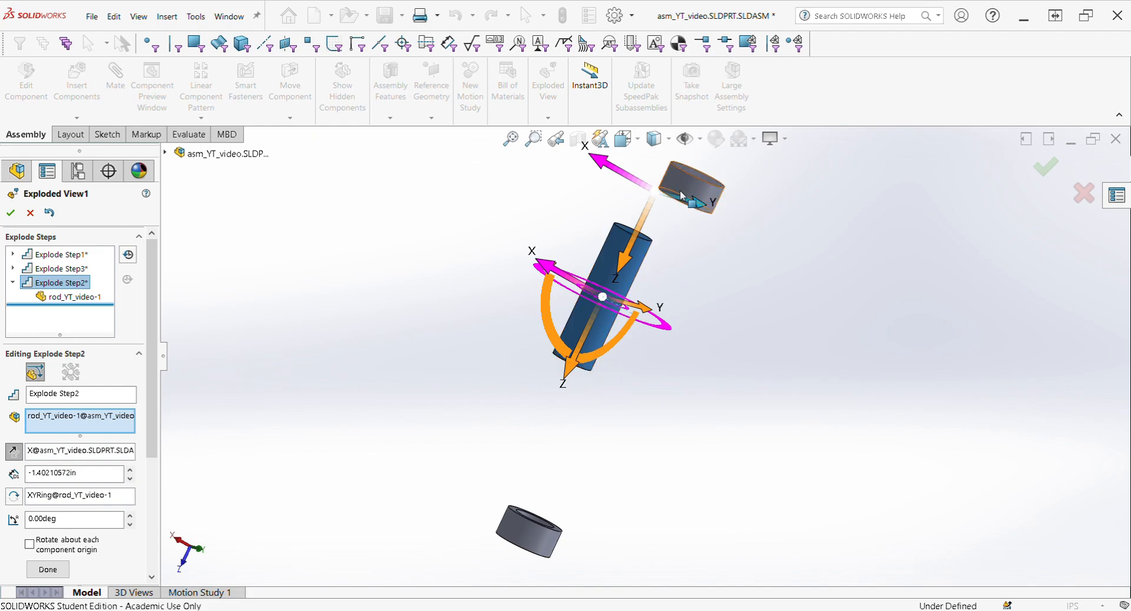
Add the upper cap to the rod's explode step, move both about 2.55 in along X, and accept the exploded view
left_click(698, 174)
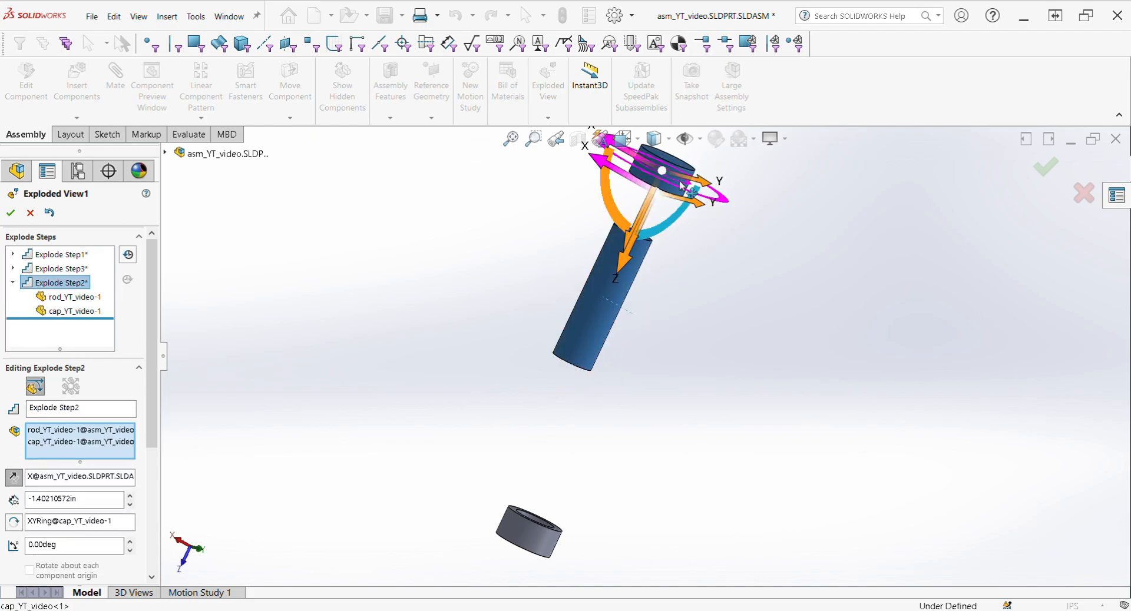
left_click_drag(633, 162, 657, 304)
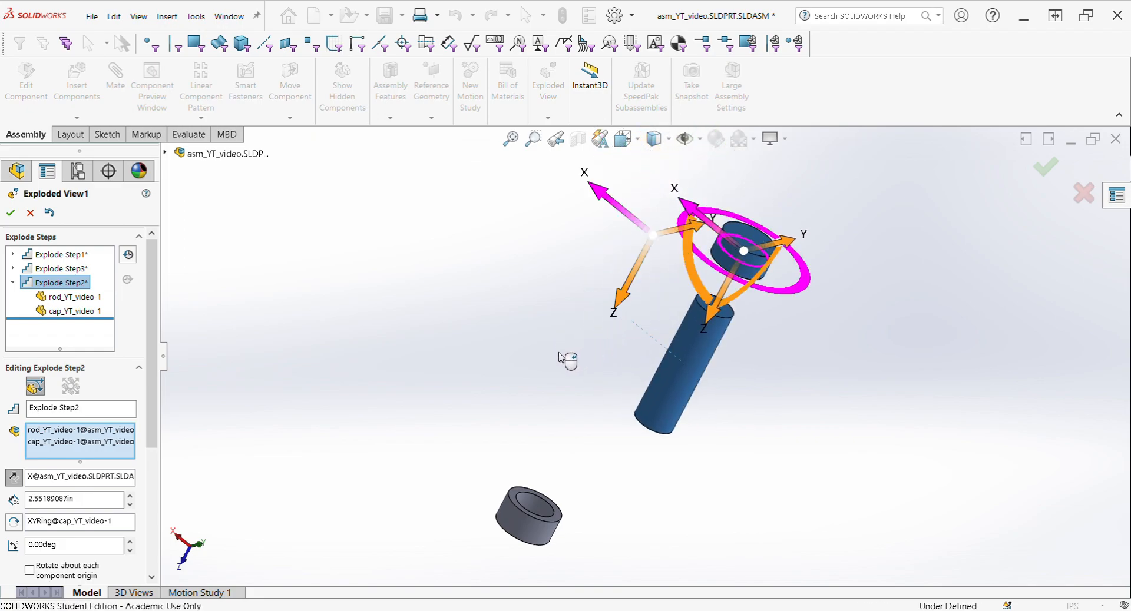
left_click(11, 213)
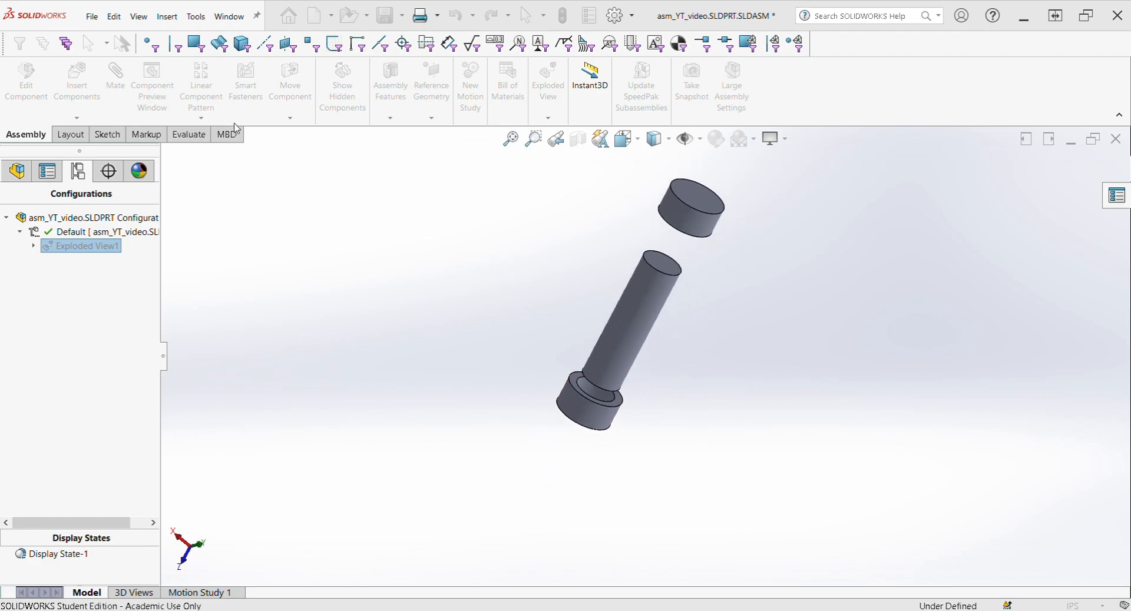
Collapse the exploded assembly and return to the assembly's component tree
left_click(21, 233)
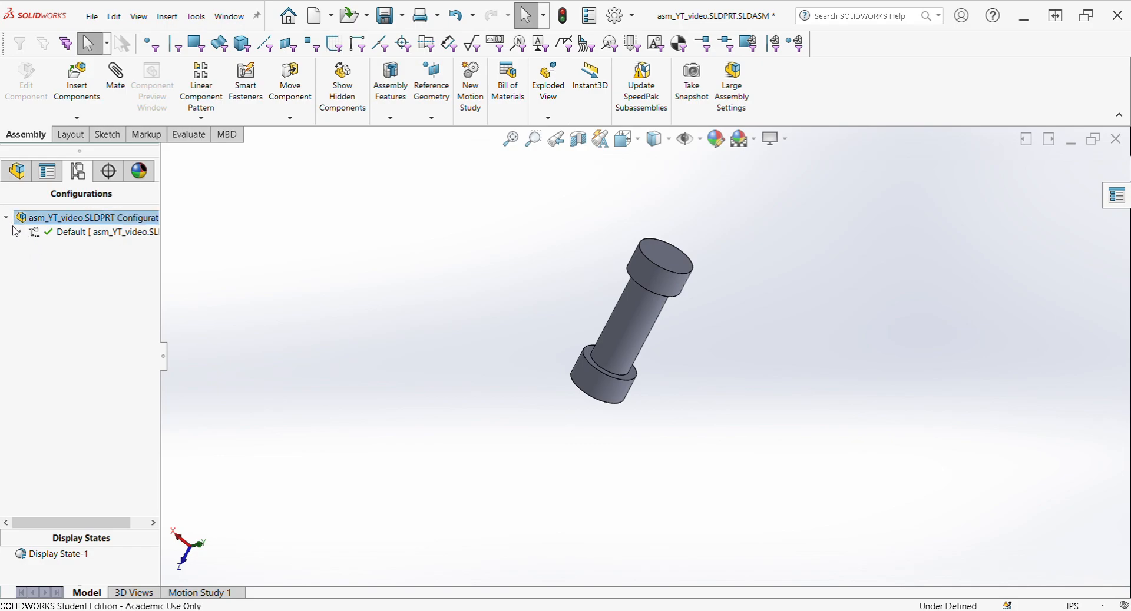
left_click(17, 171)
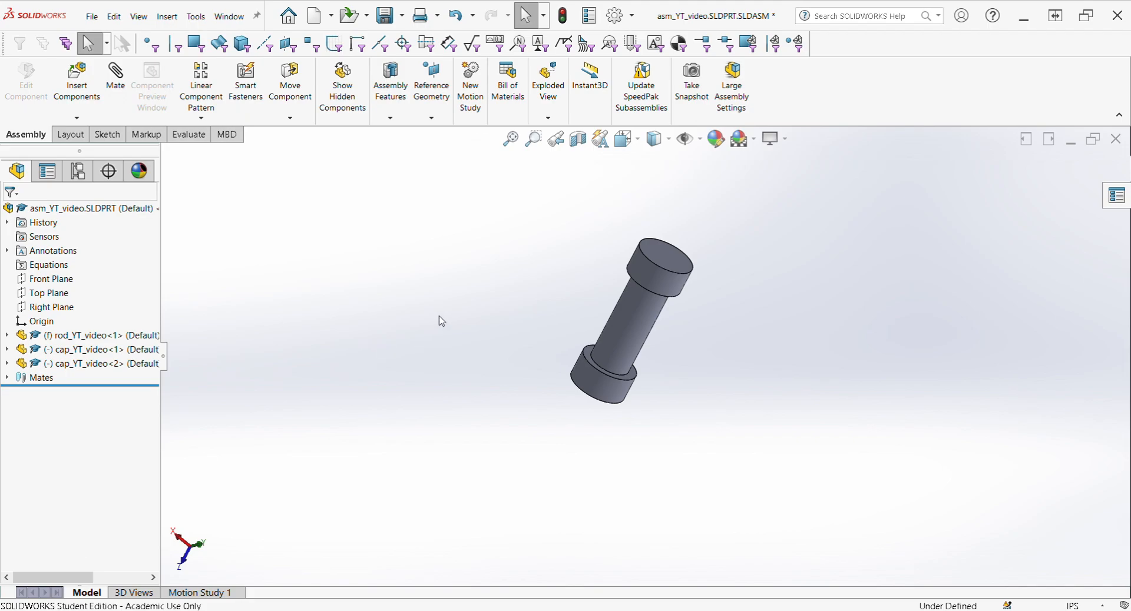